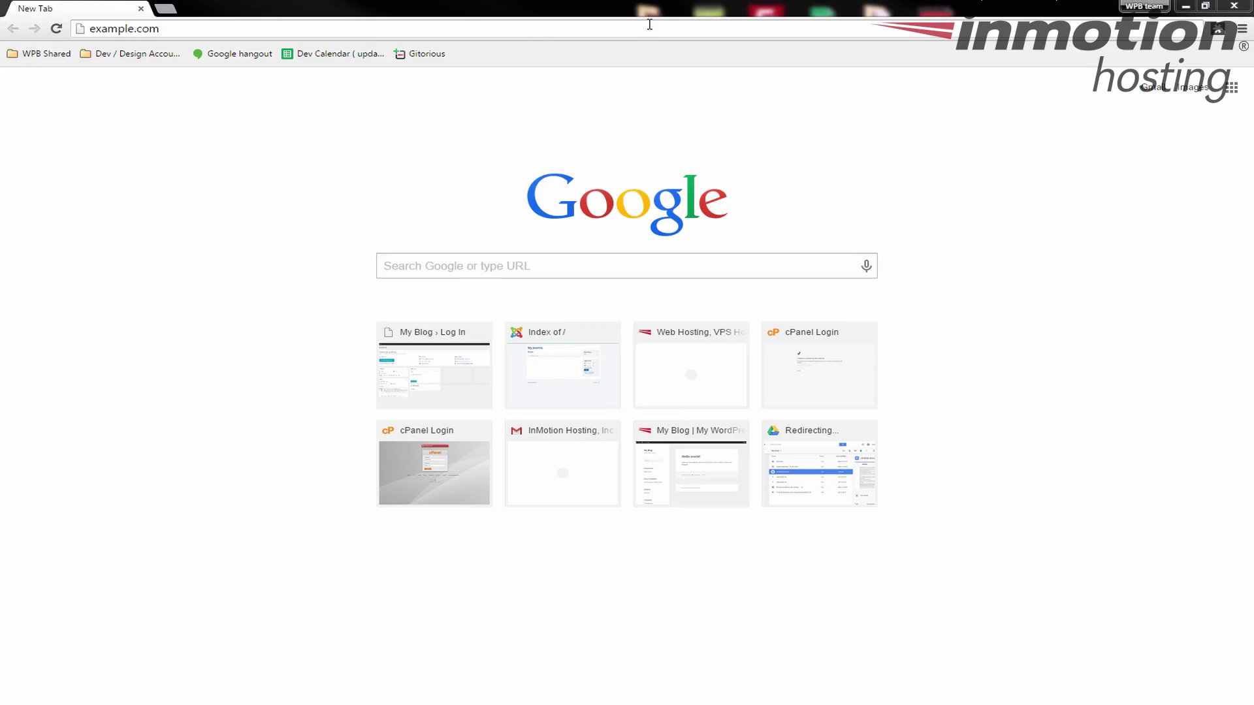
# Load example.com/test8 to see the default Error 404 - Not Found page.
pyautogui.click(650, 25)
pyautogui.click(656, 30)
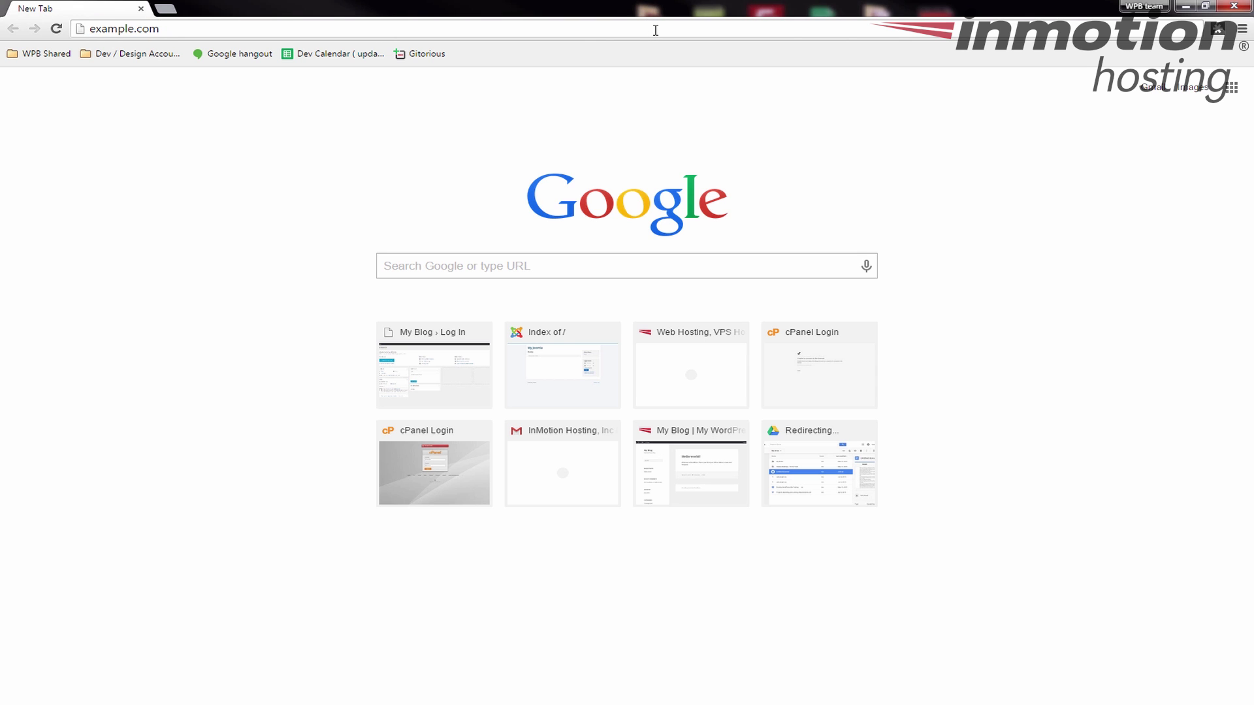
pyautogui.write('/test')
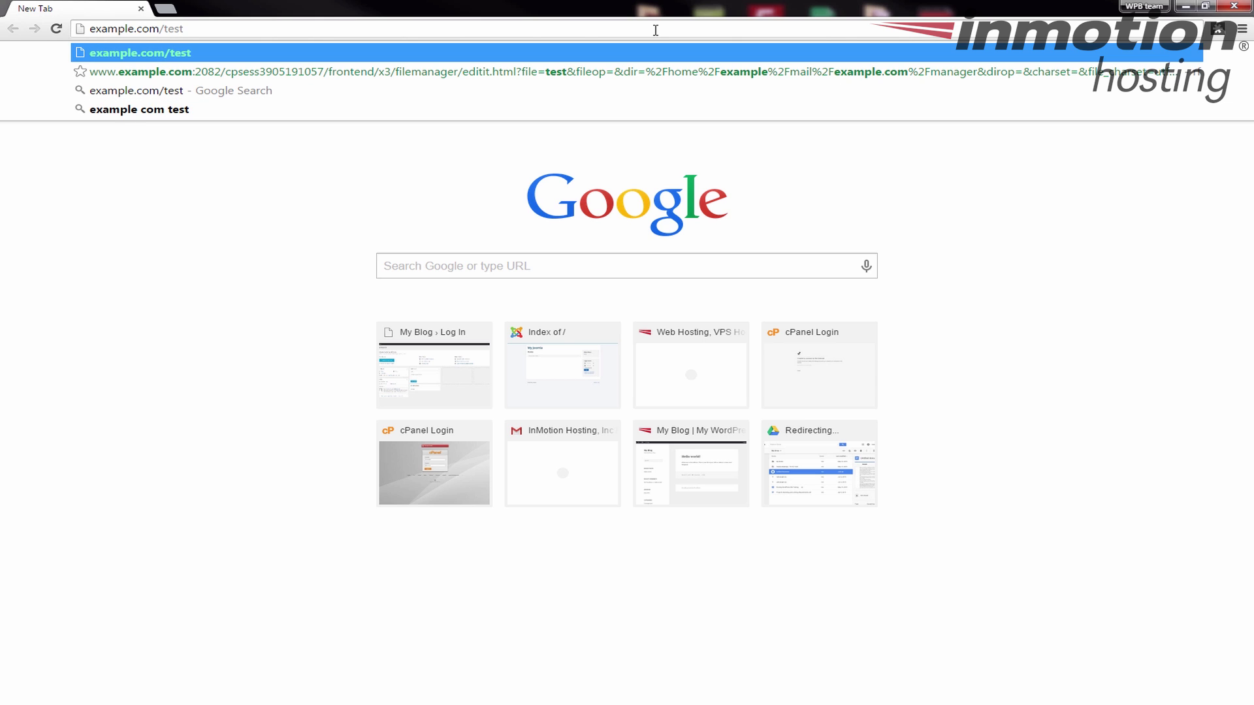
pyautogui.write('8')
pyautogui.press('Return')
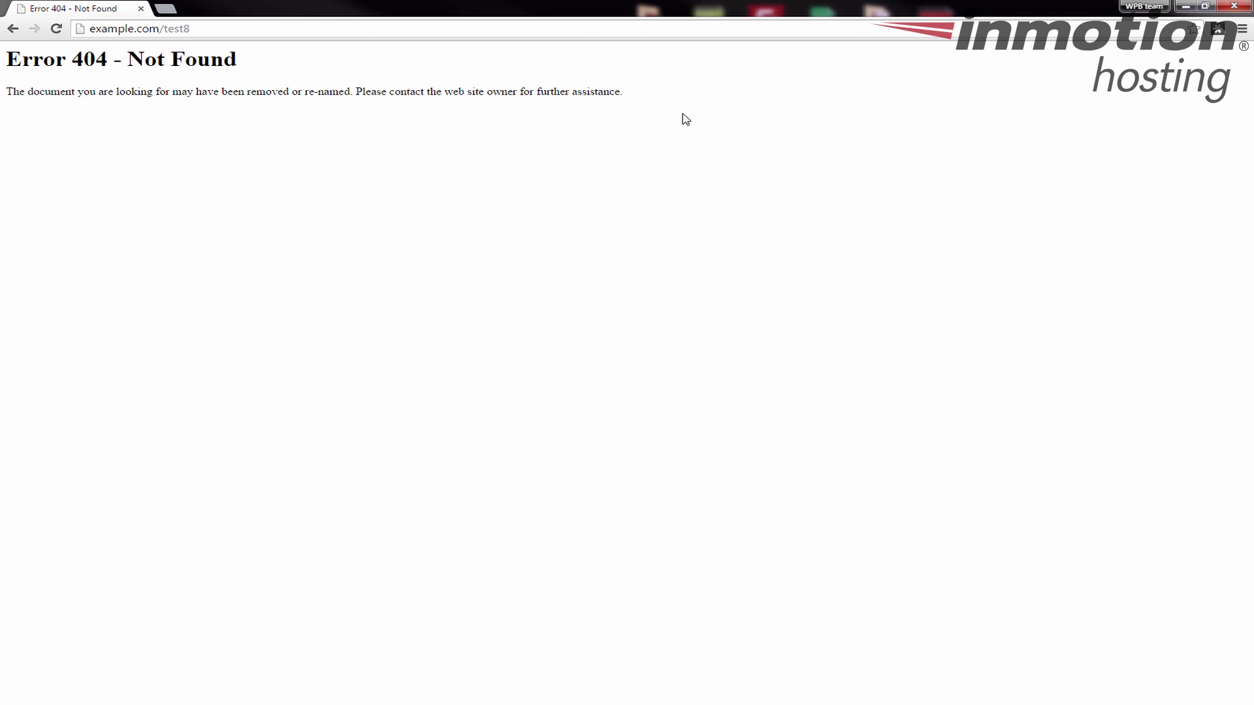
pyautogui.moveTo(686, 120); pyautogui.dragTo(7, 30)
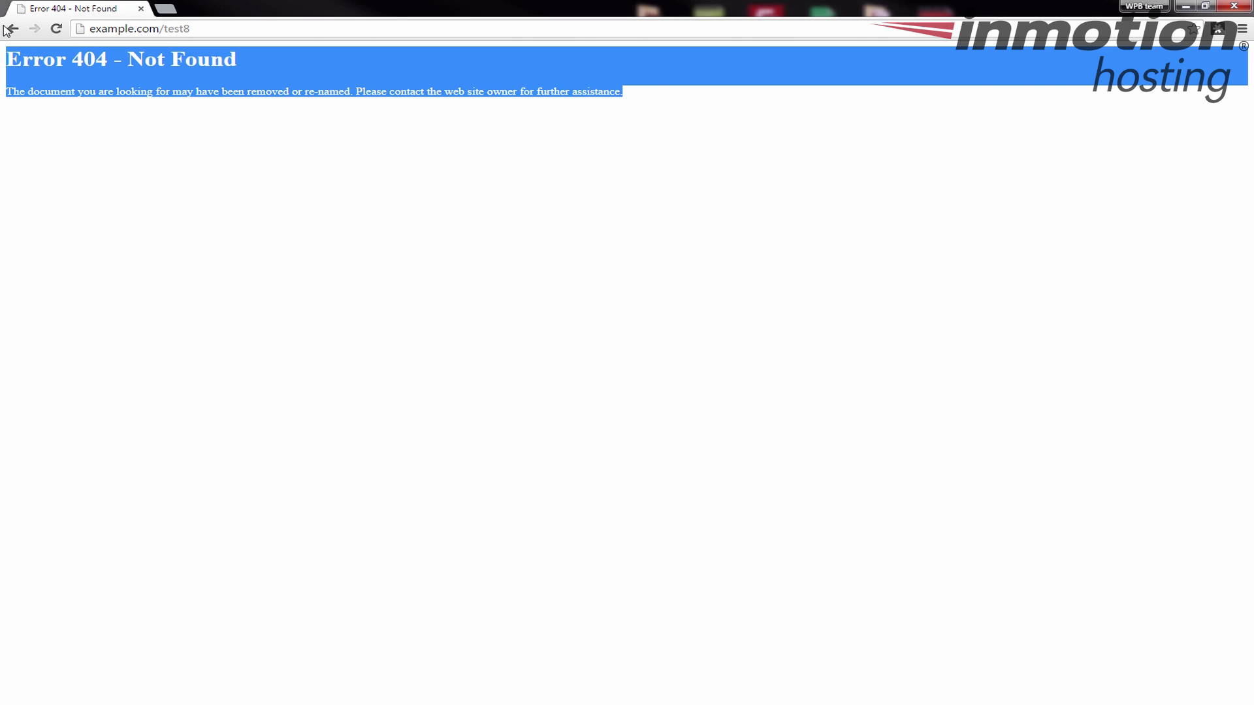
pyautogui.click(252, 132)
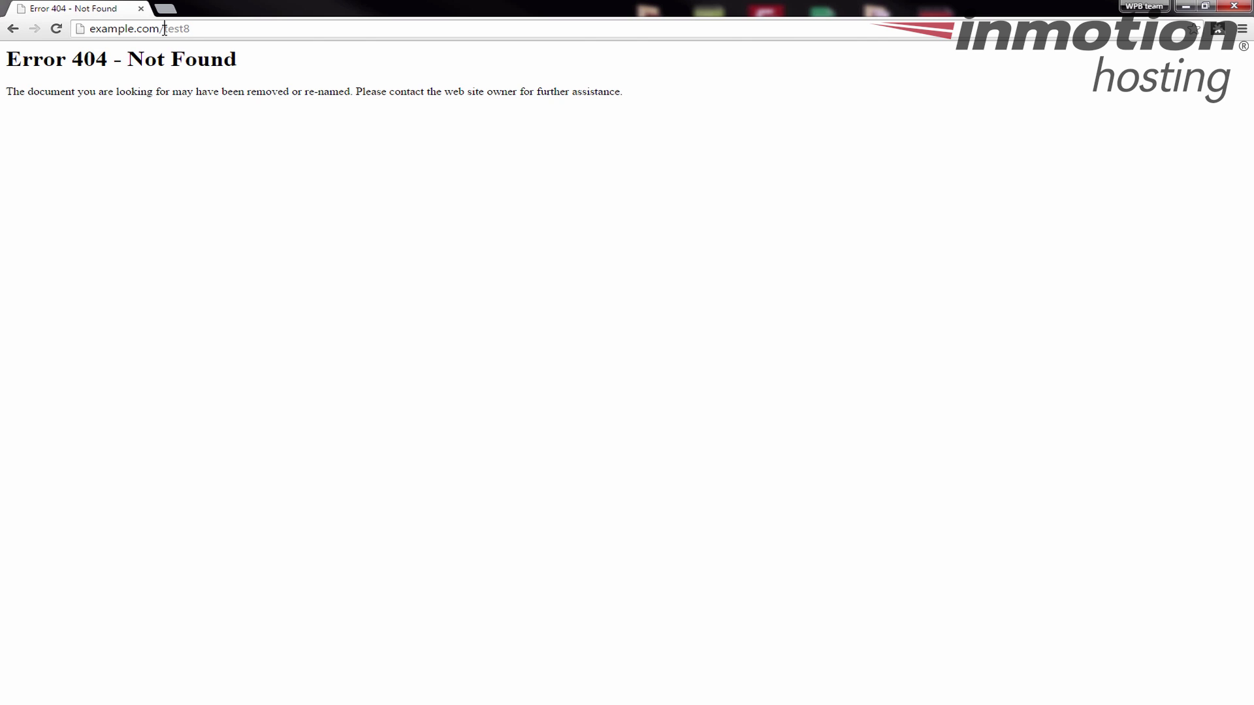
# Go to example.com/cpanel to reach the cPanel login page on port 2082.
pyautogui.moveTo(165, 30); pyautogui.dragTo(252, 33)
pyautogui.write('cpanel')
pyautogui.press('Return')
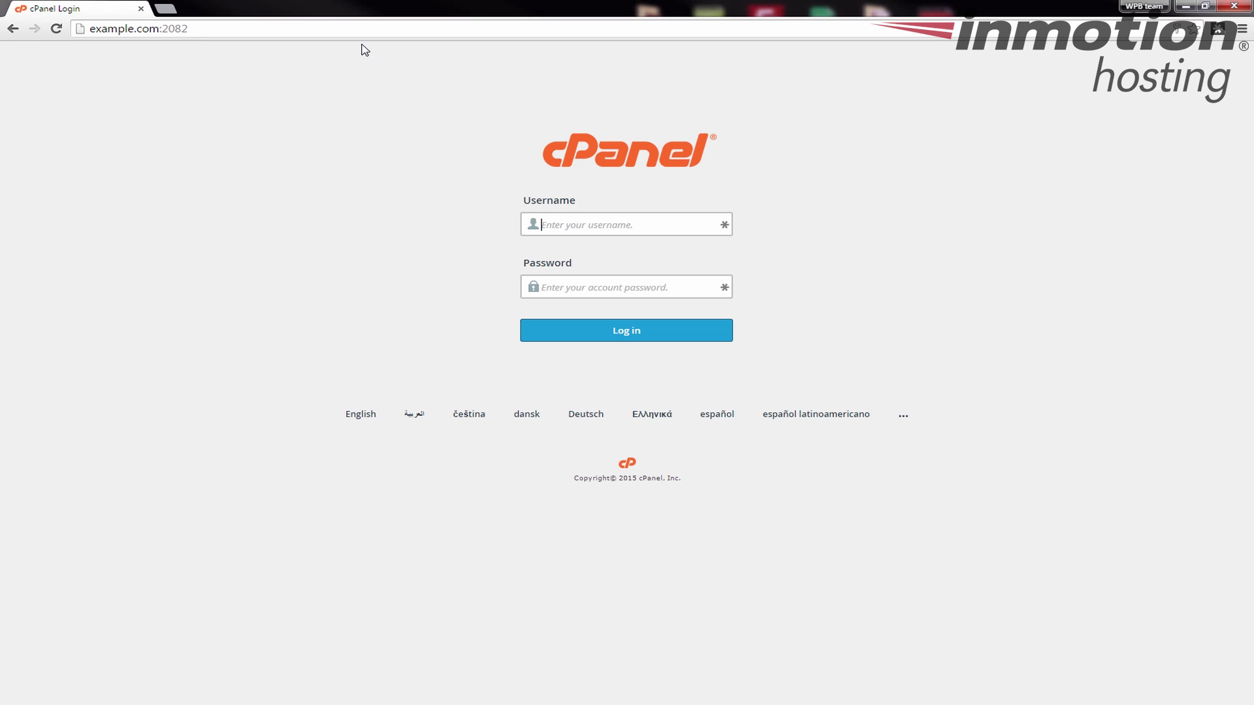
# Log in with the account credentials and open the Error Pages tool under Advanced.
pyautogui.write('ex•')
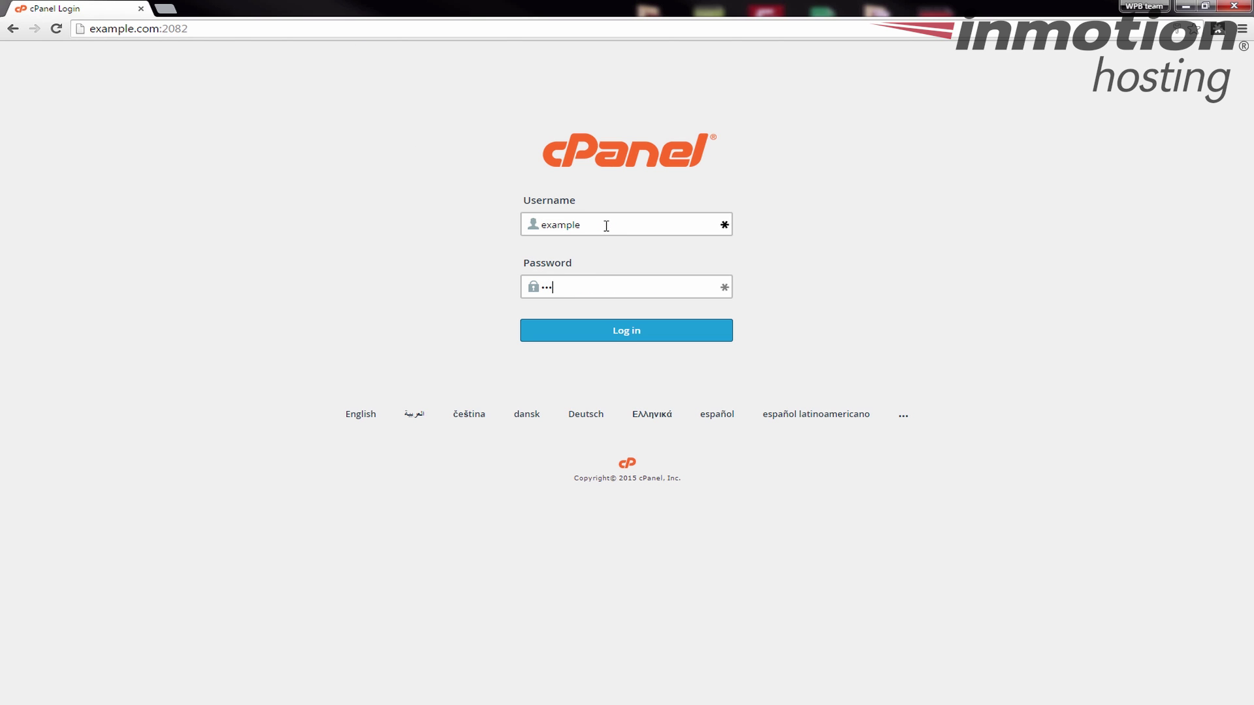
pyautogui.press('Return')
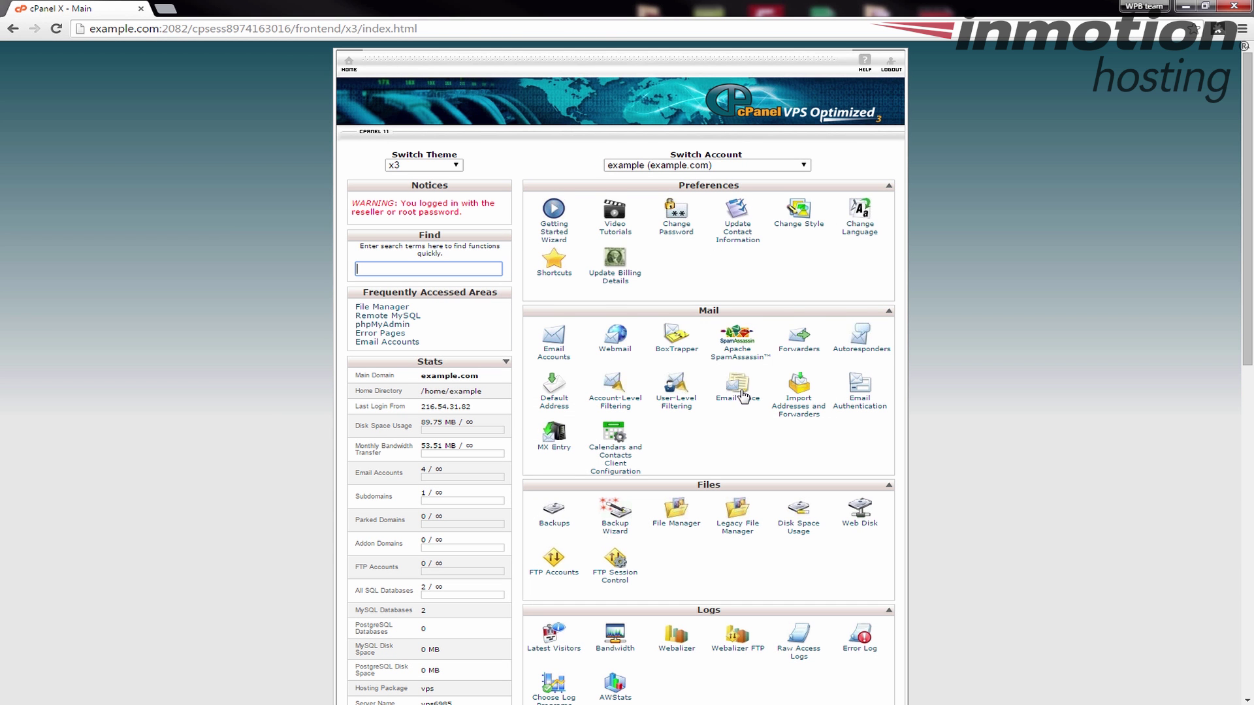
pyautogui.scroll(-8, 743, 399)
pyautogui.scroll(-3, 743, 418)
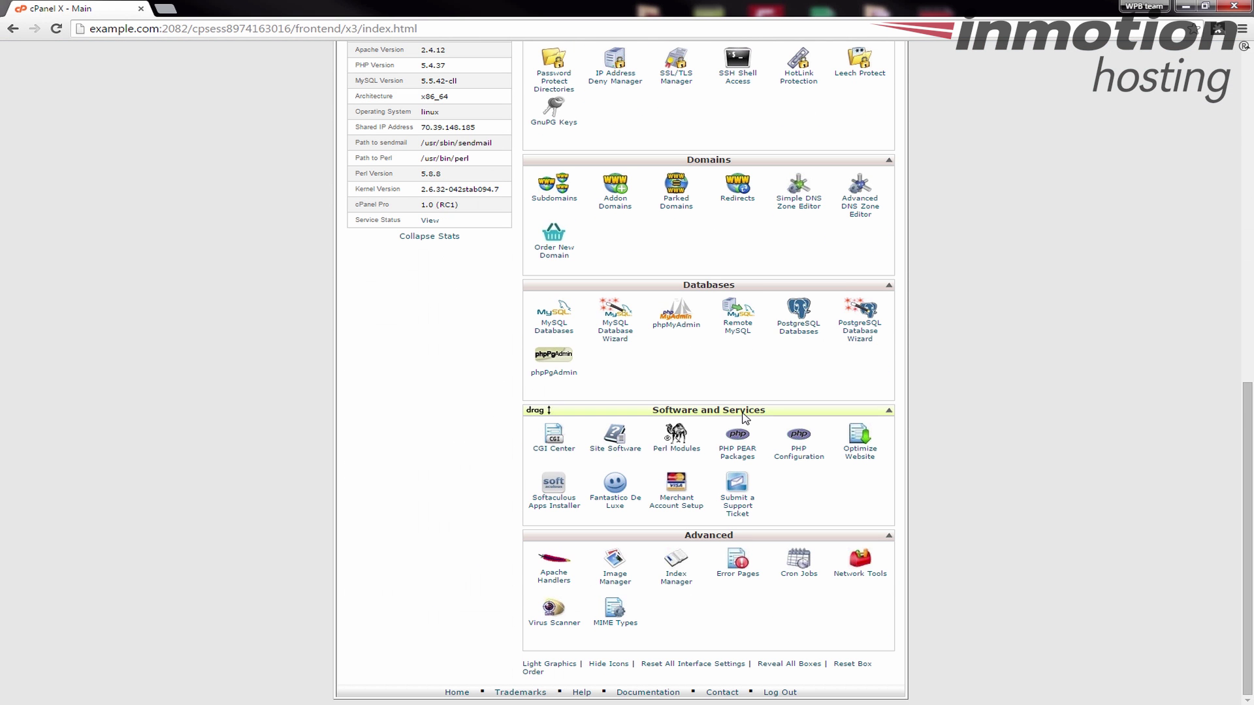
pyautogui.click(746, 579)
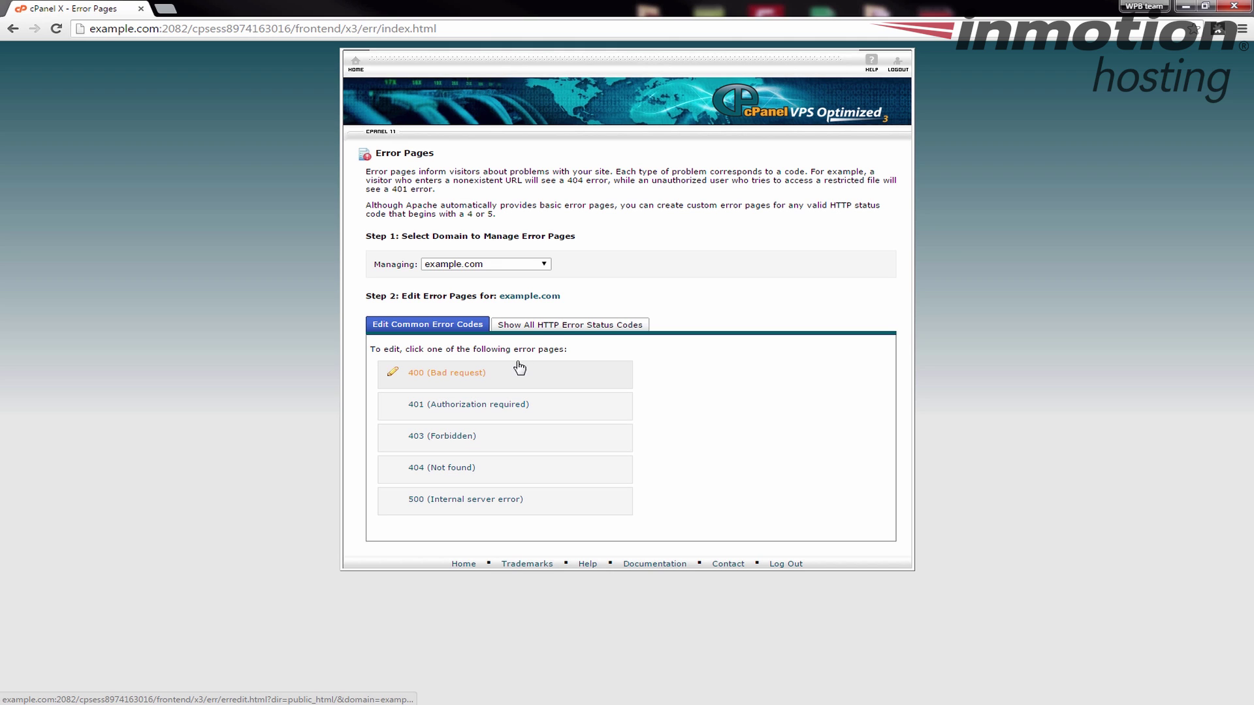
# Browse all HTTP error status codes, then open 404 (Not found) from the common codes for editing.
pyautogui.click(595, 329)
pyautogui.scroll(-6, 523, 379)
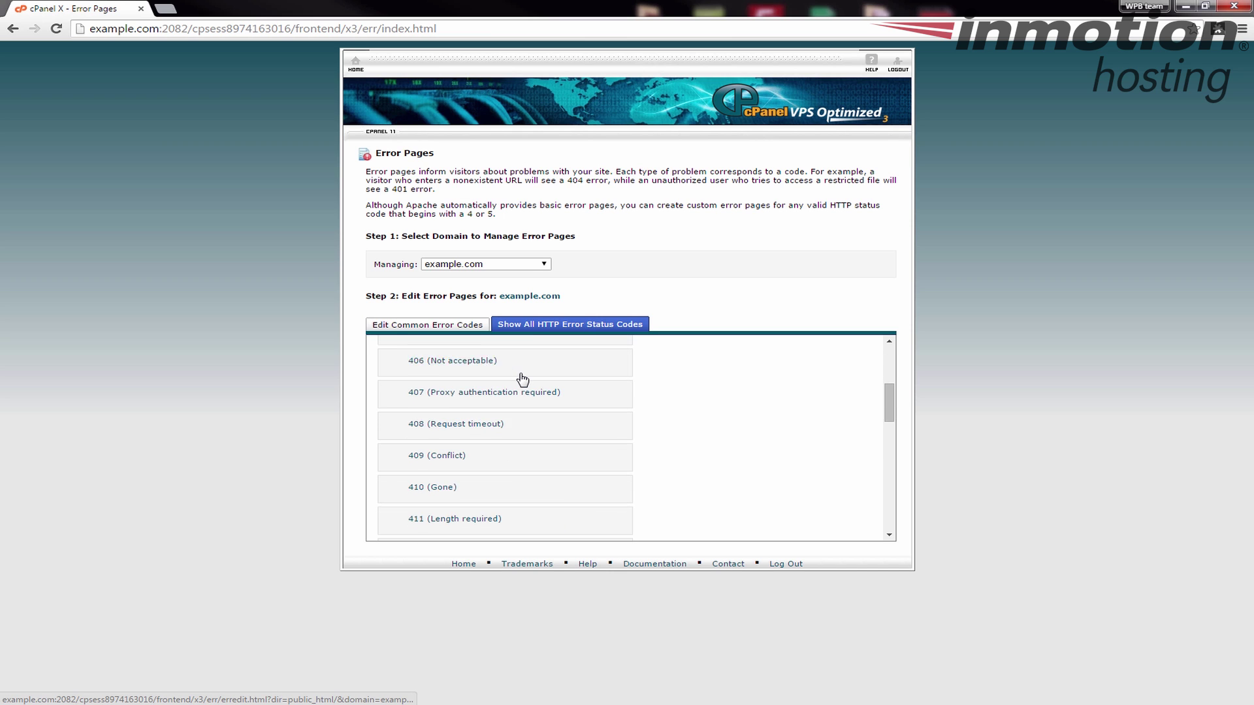
pyautogui.scroll(-8, 522, 379)
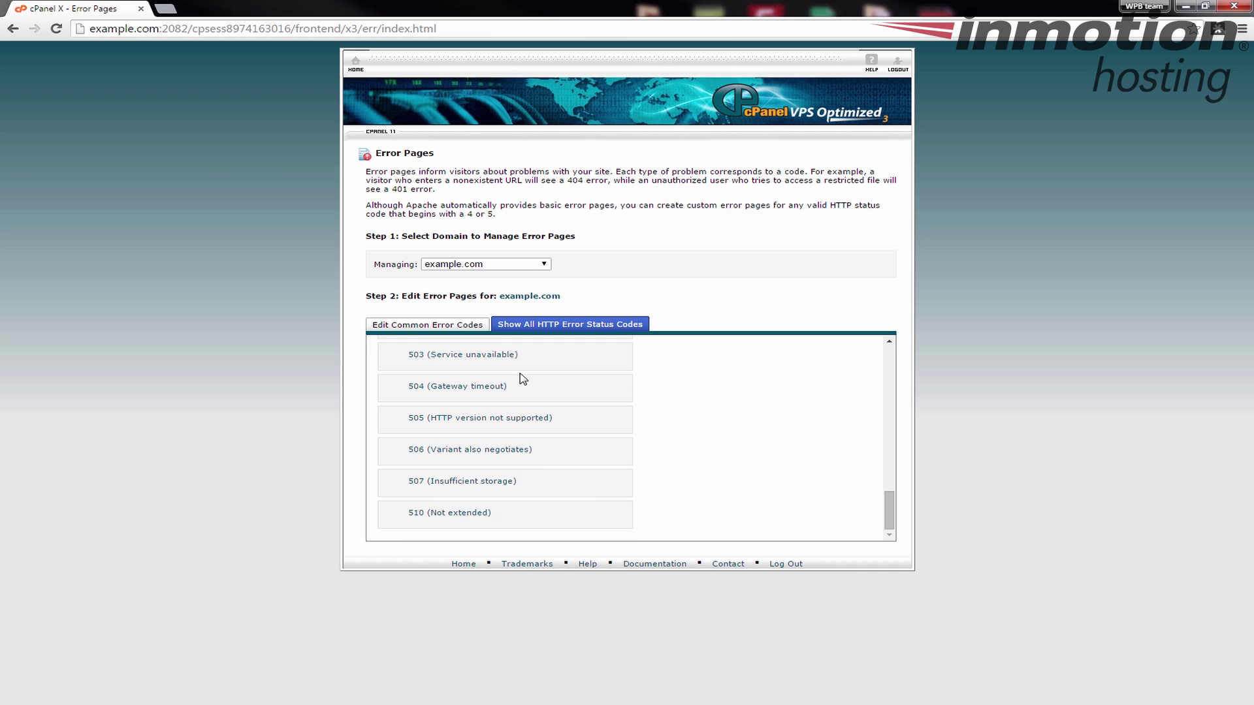
pyautogui.scroll(10, 523, 379)
pyautogui.scroll(5, 522, 379)
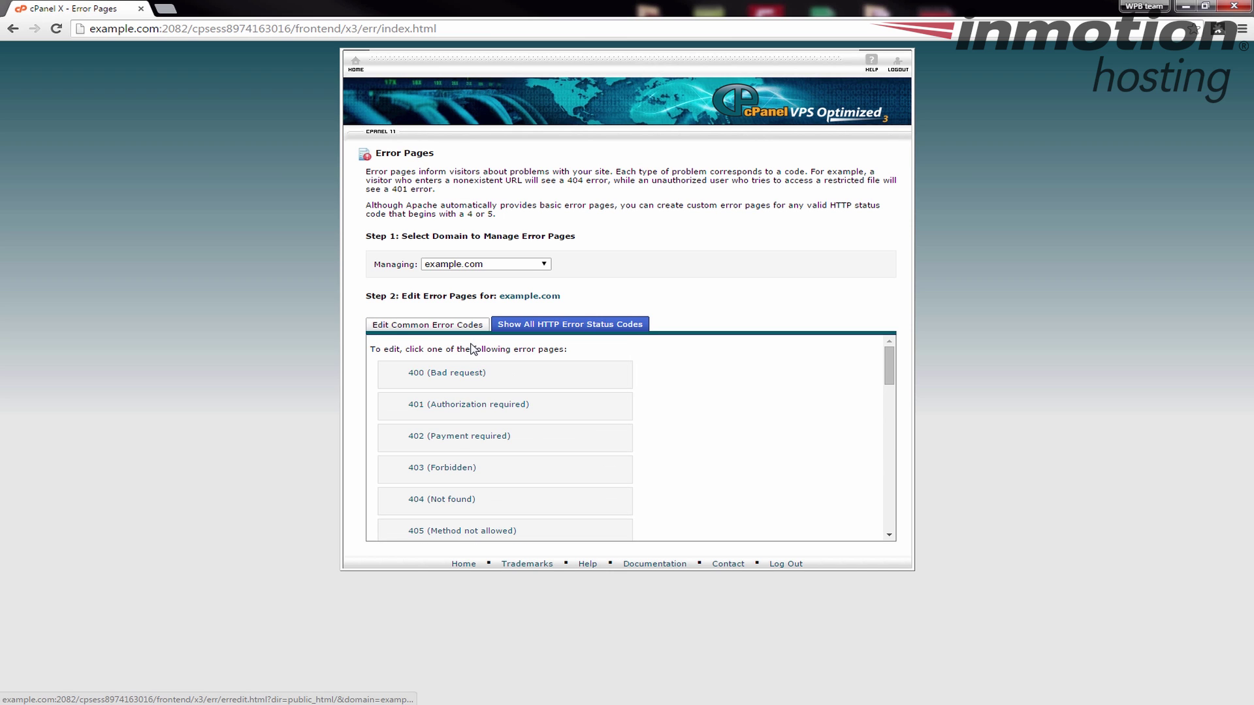
pyautogui.click(414, 328)
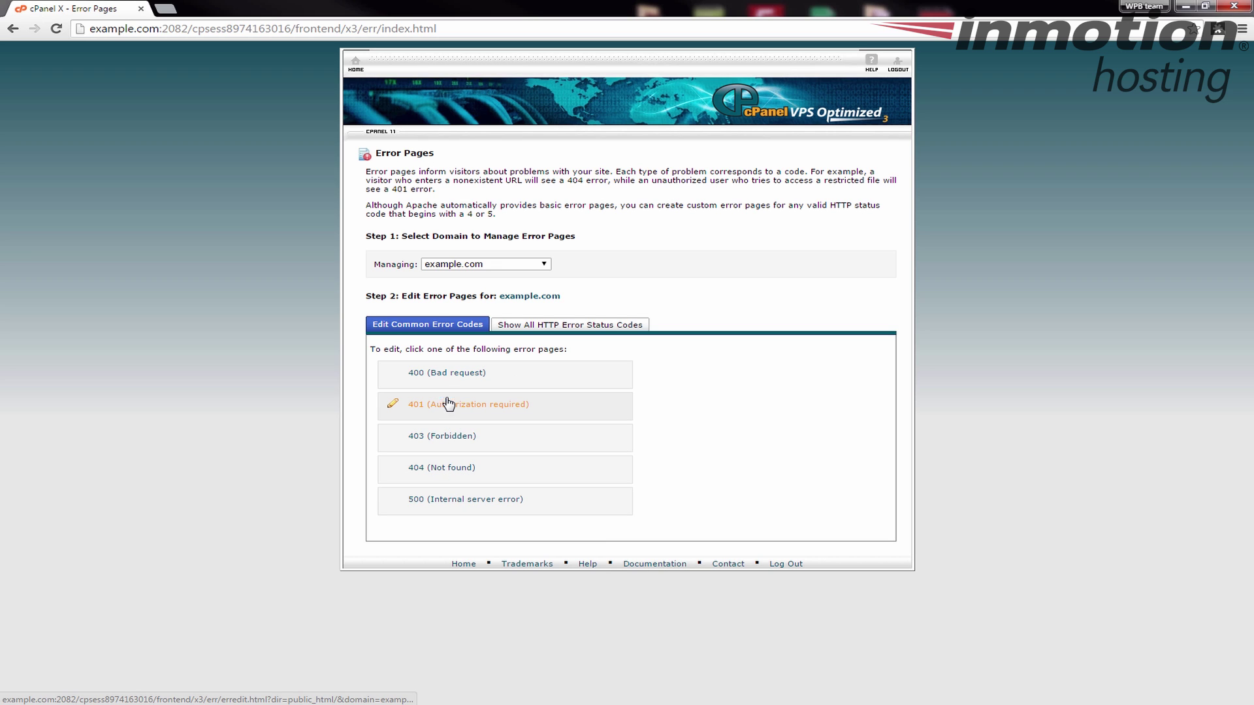
pyautogui.click(444, 472)
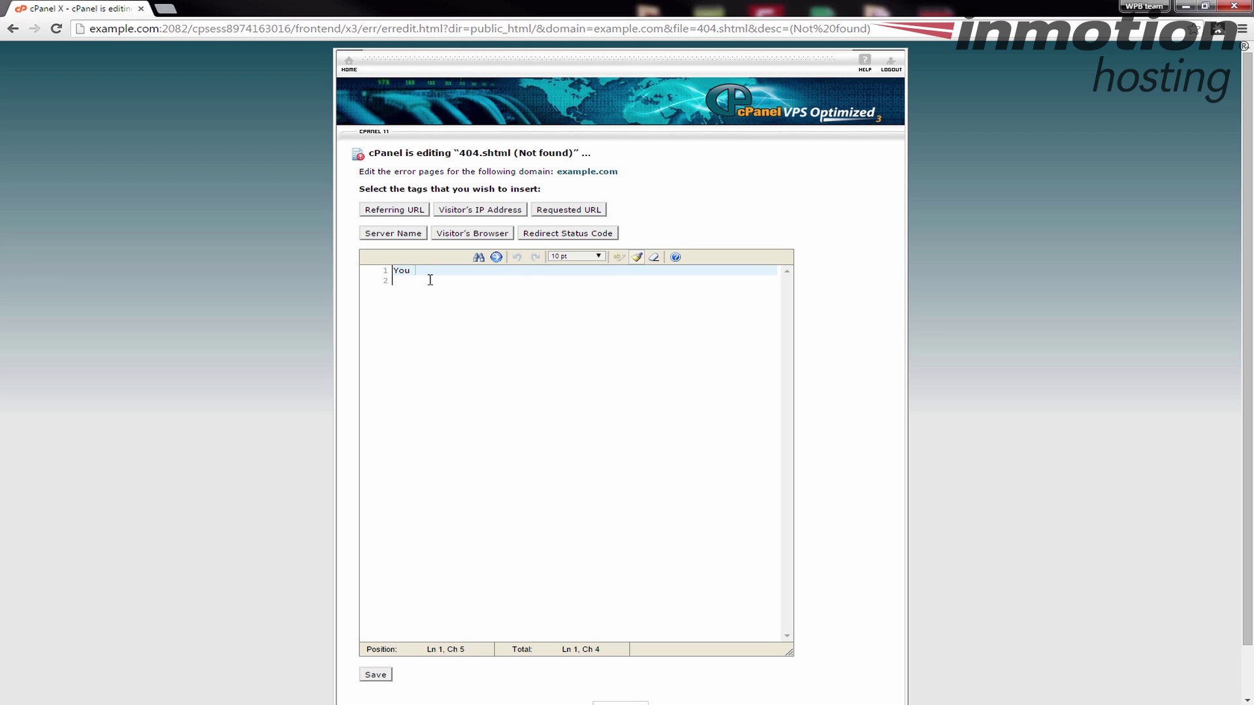
# Write 'You came from:' followed by the Referring URL tag as the first line of 404.shtml.
pyautogui.write('e from:')
pyautogui.click(389, 211)
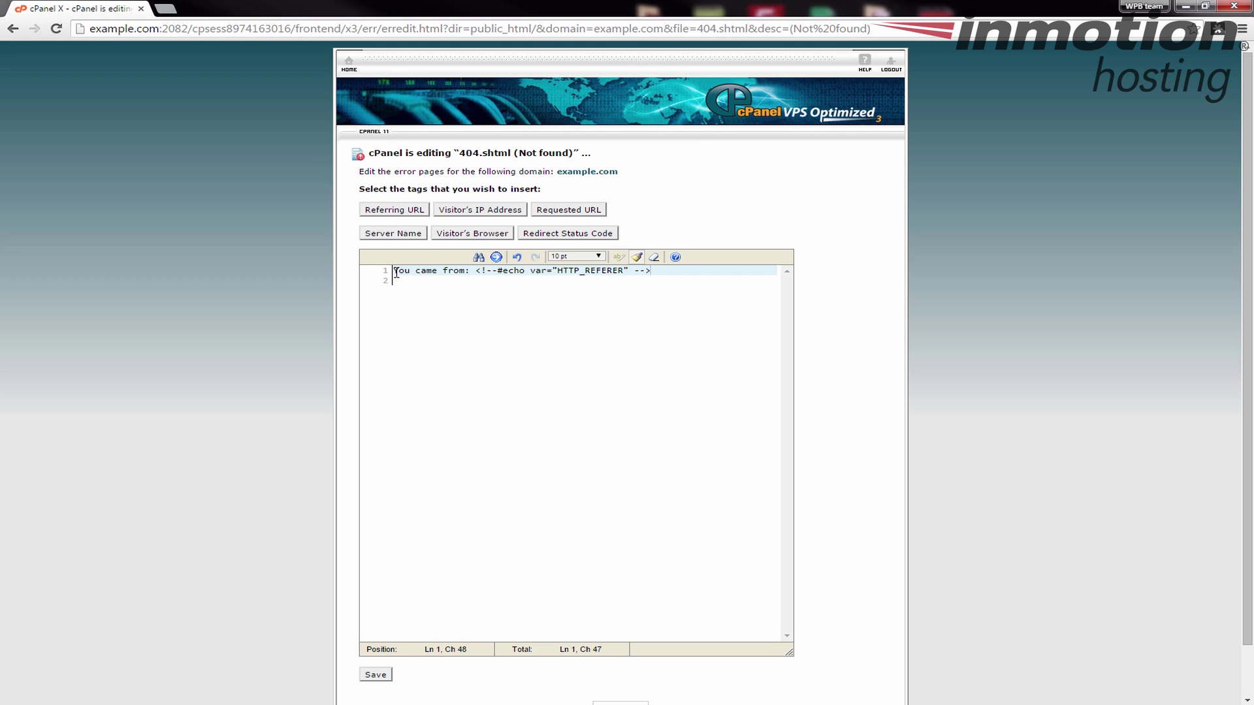
pyautogui.moveTo(396, 272); pyautogui.dragTo(674, 282)
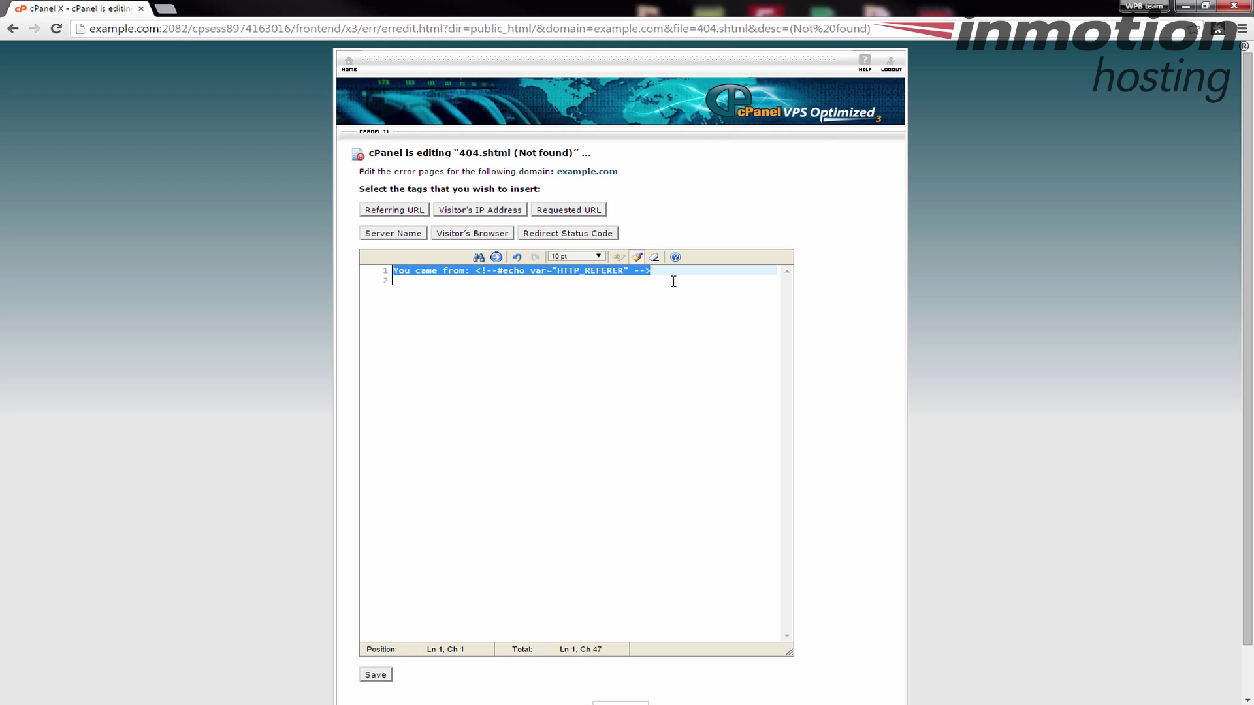
pyautogui.click(669, 275)
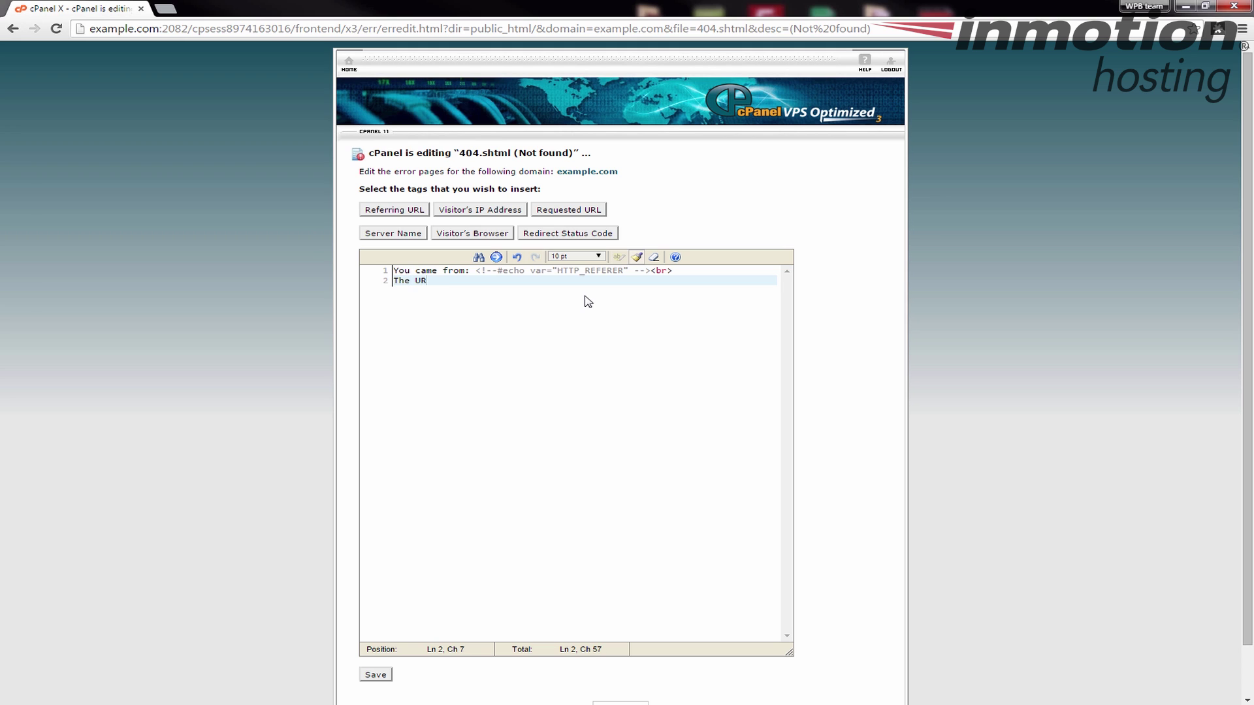
# Add the line 'The URL you requested was:' with the Requested URL tag, then save 404.shtml.
pyautogui.write('you requested was:')
pyautogui.click(572, 210)
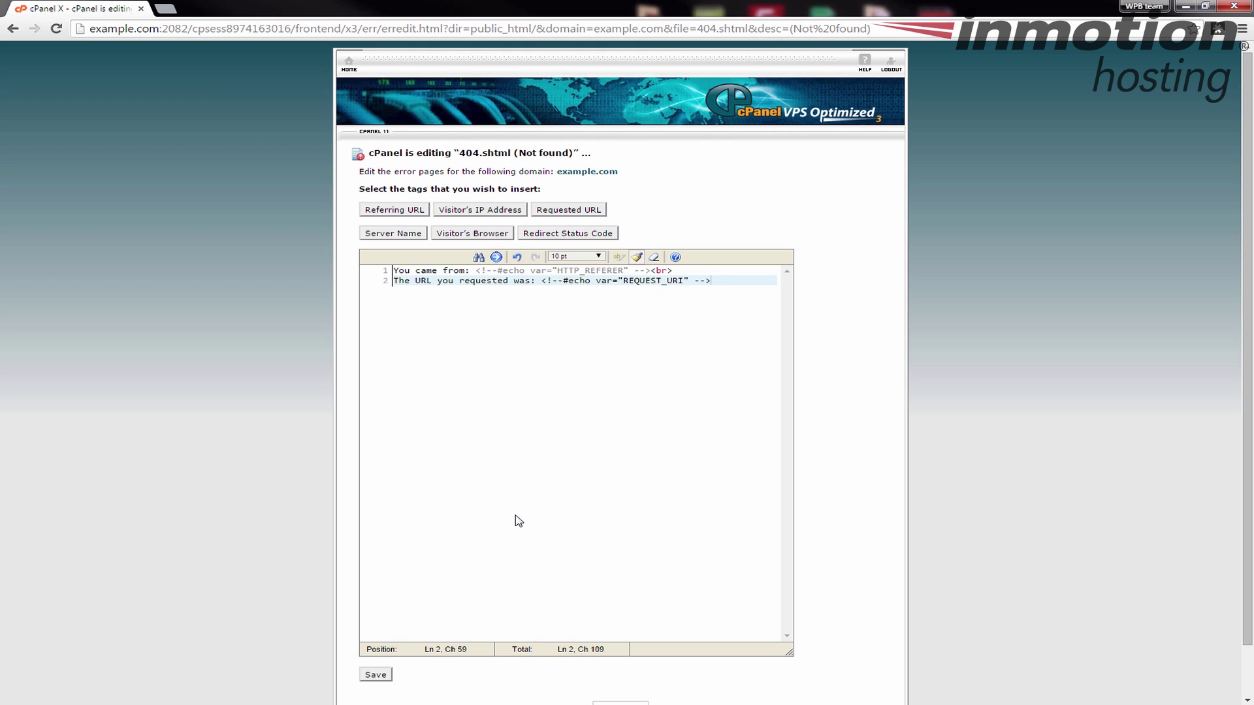
pyautogui.scroll(-1, 285, 465)
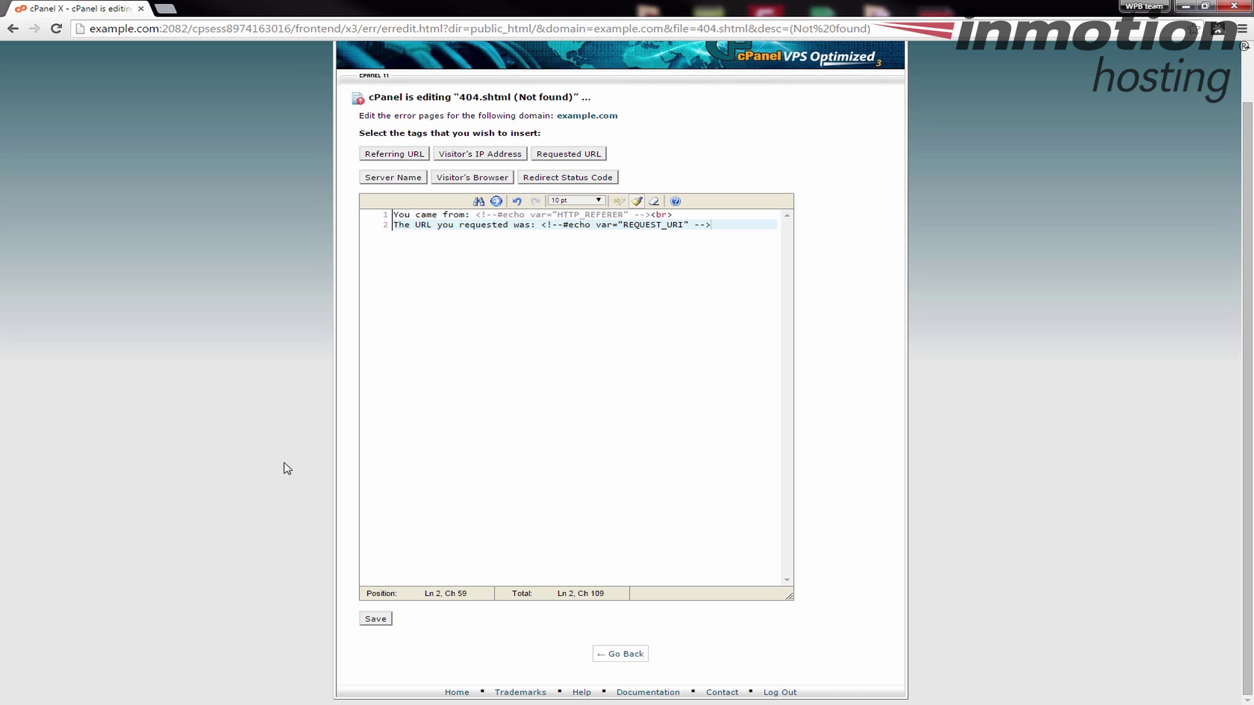
pyautogui.click(374, 620)
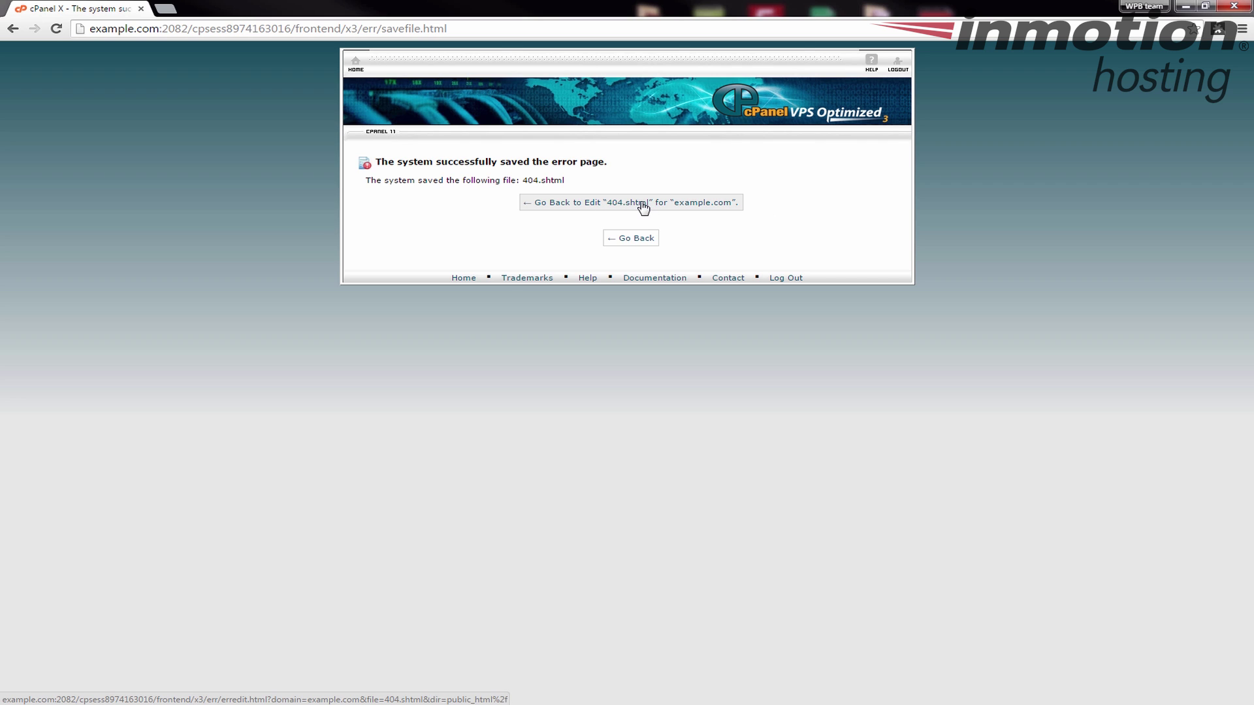
# Return from the saved 404.shtml editor through the Error Pages list to cPanel's main page.
pyautogui.click(629, 240)
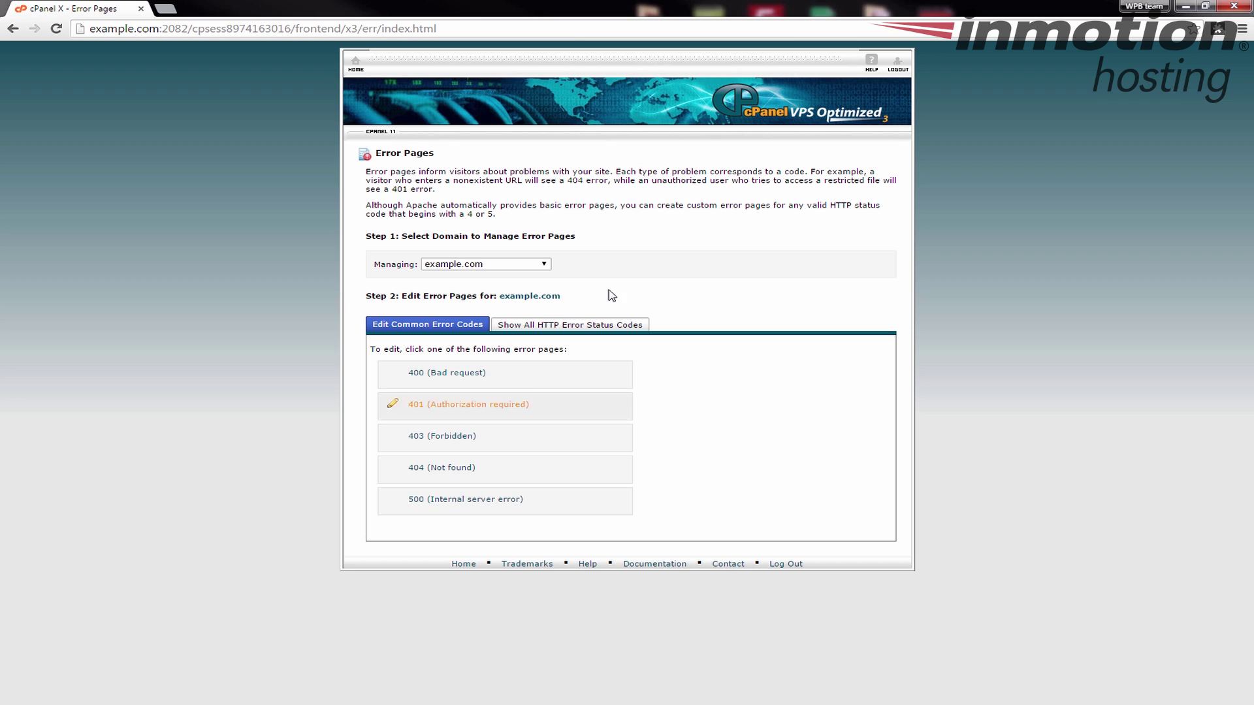
pyautogui.click(356, 65)
# Open File Manager on the Web Root (public_html/www) folder.
pyautogui.scroll(-6, 806, 298)
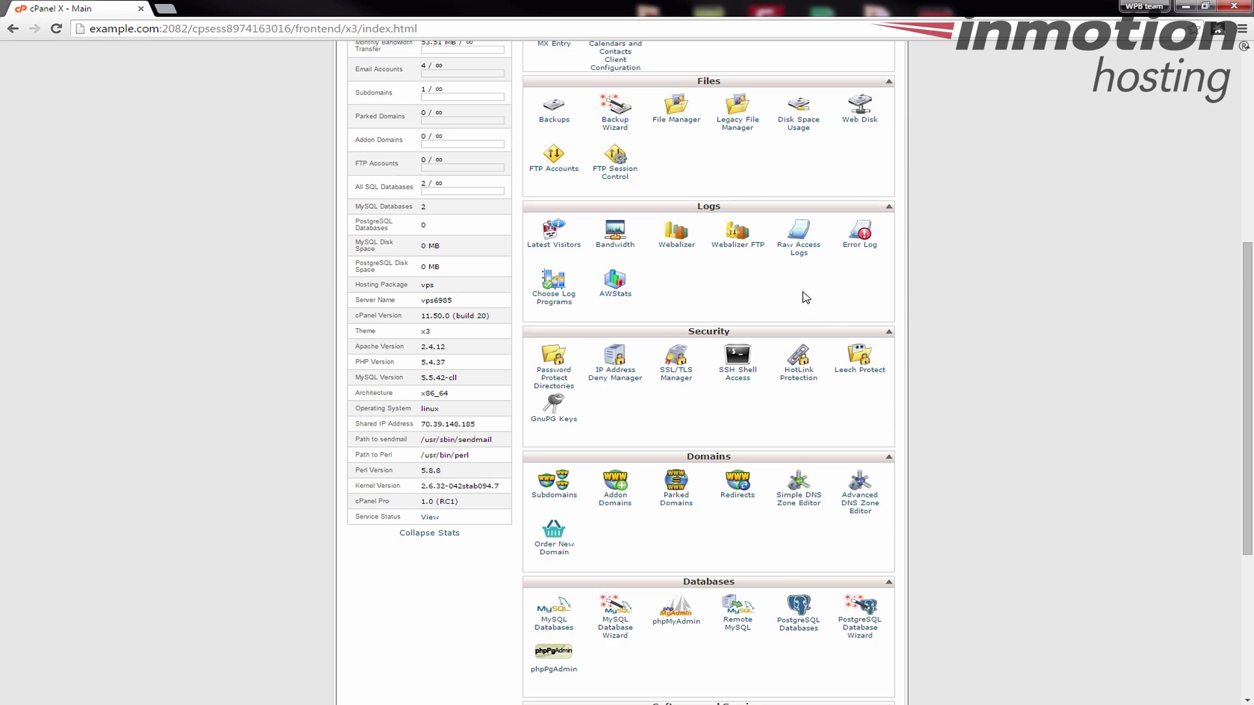
pyautogui.scroll(5, 721, 282)
pyautogui.scroll(-3, 710, 414)
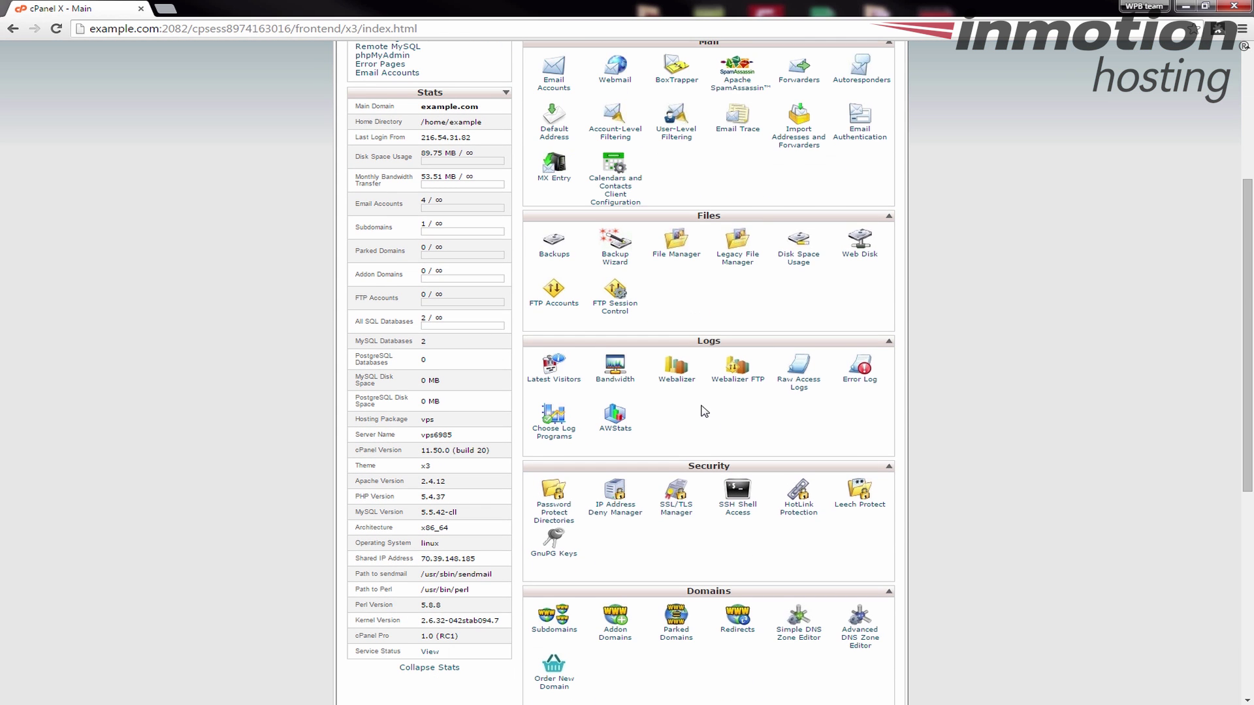
pyautogui.click(675, 250)
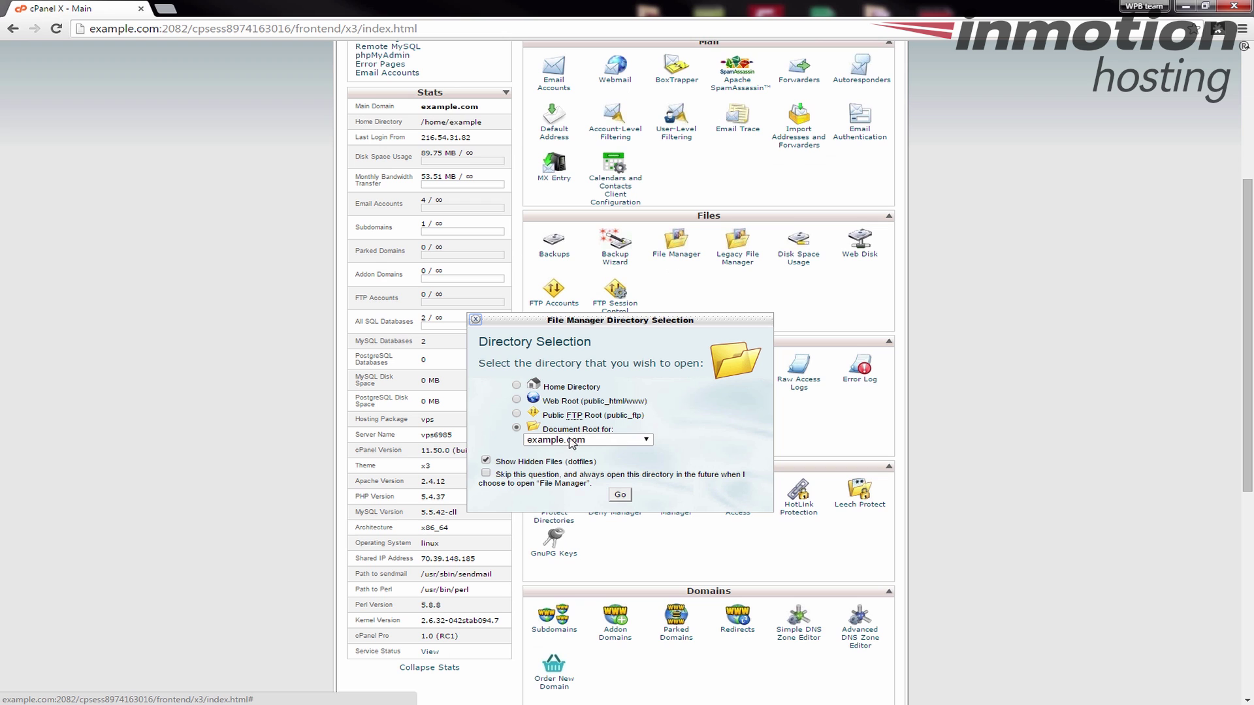
pyautogui.click(517, 400)
pyautogui.click(620, 496)
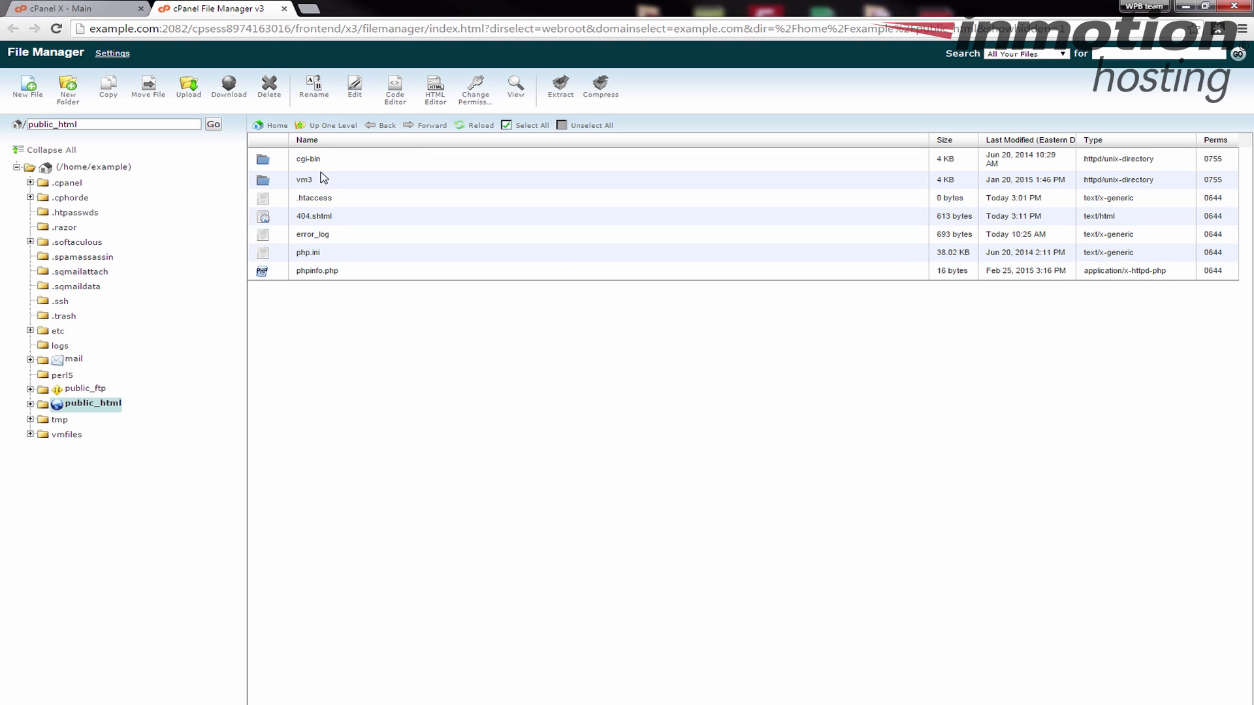
# Open the .htaccess file from public_html in the Code Editor with utf-8 encoding.
pyautogui.click(349, 200)
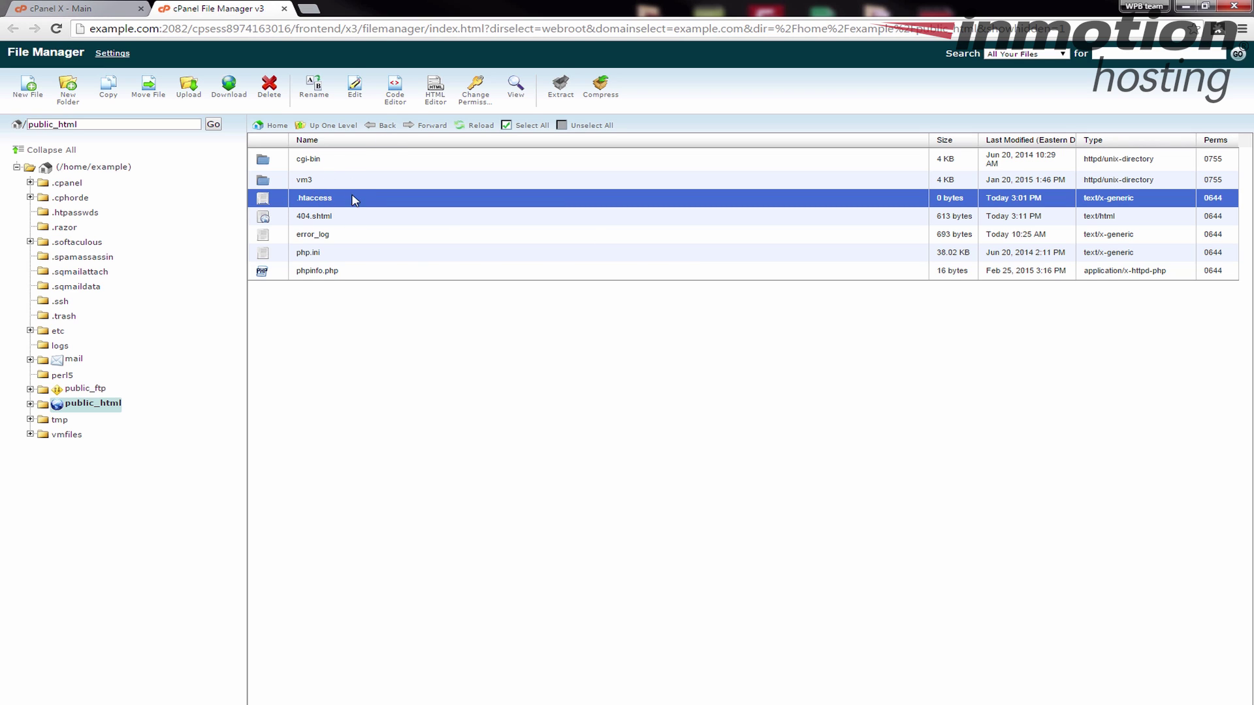
pyautogui.click(400, 102)
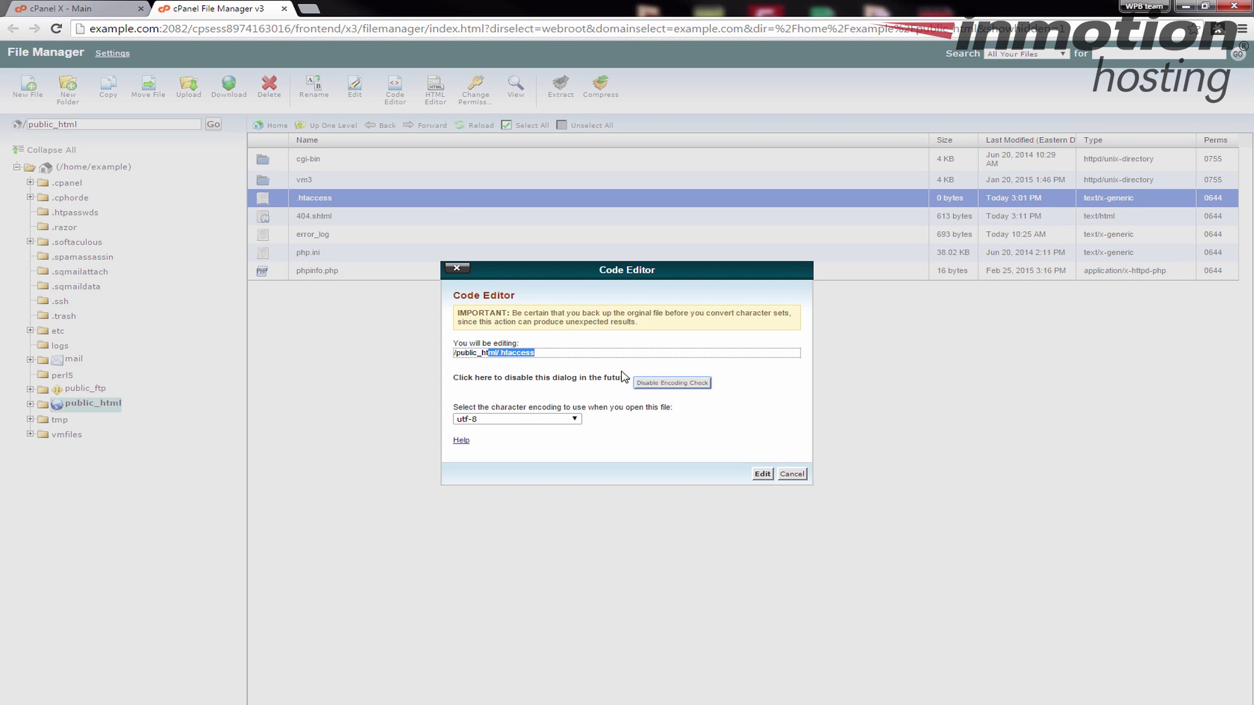
pyautogui.click(547, 354)
pyautogui.click(760, 476)
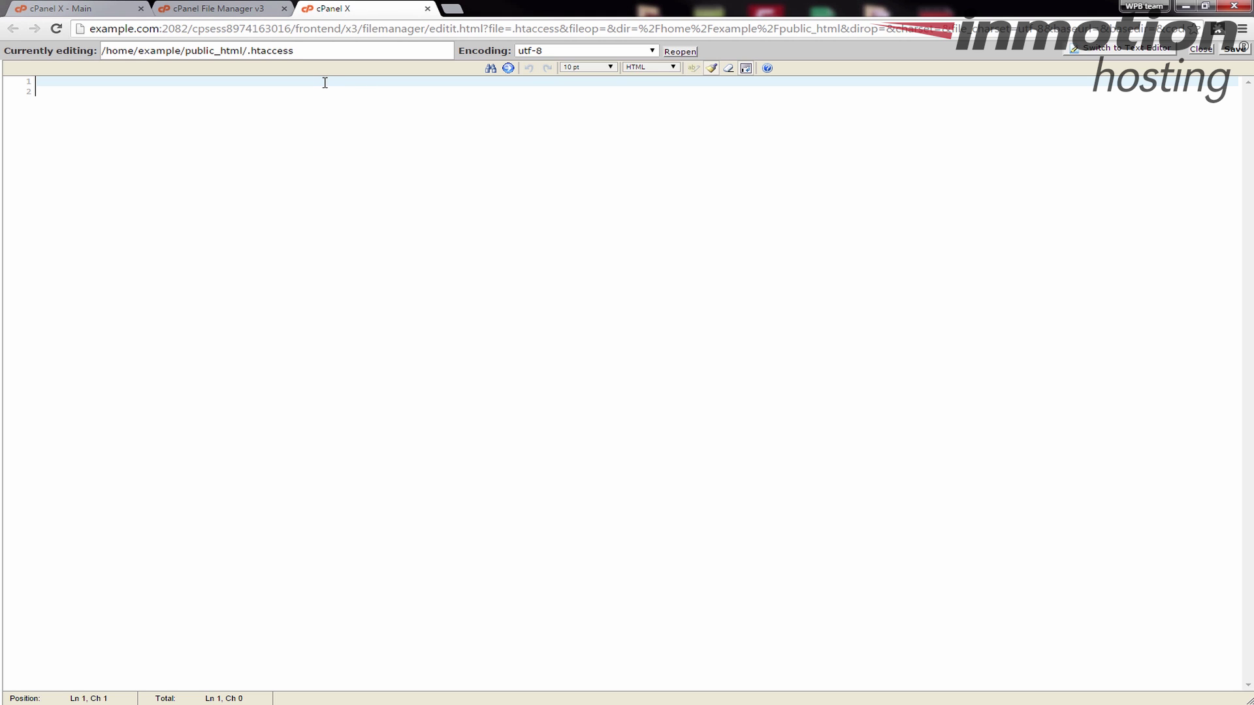
# Save .htaccess with the single line 'ErrorDocument 404 /404.shtml', removing the pasted ErrorDocument 500 line.
pyautogui.write('ErrorDocument 404 /404.shtml')
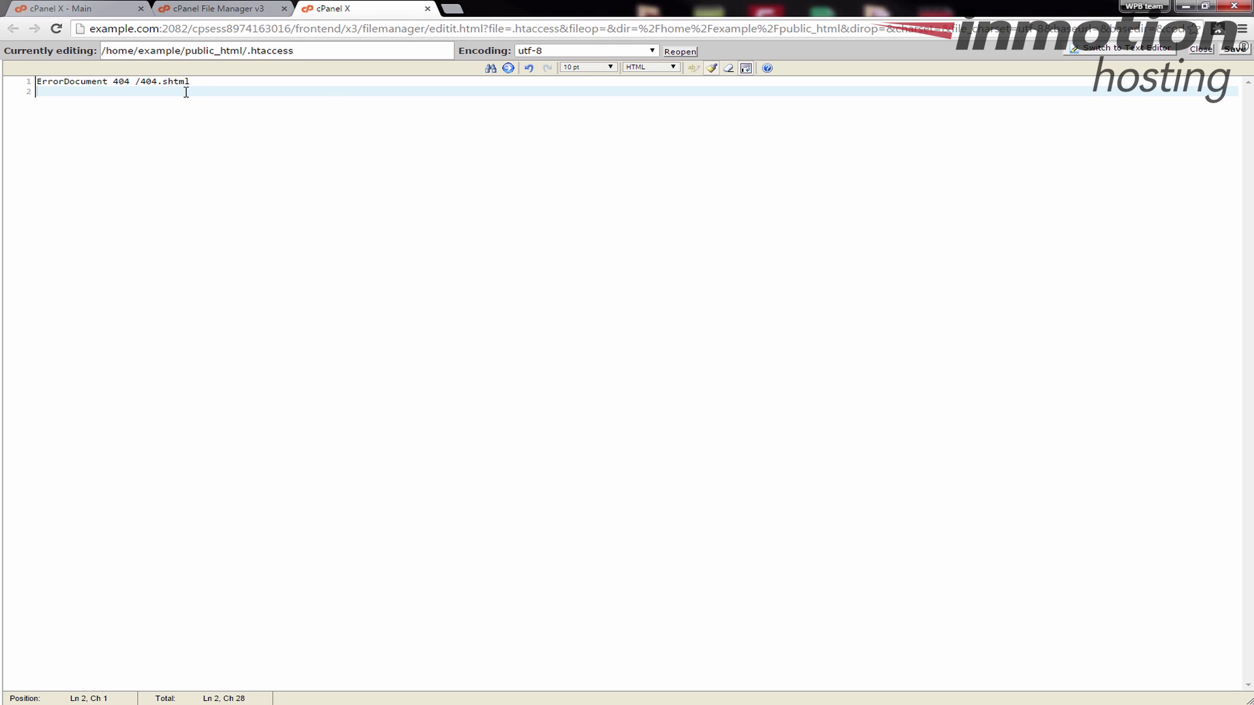
pyautogui.write('ErrorDocument 500 /500.shtml')
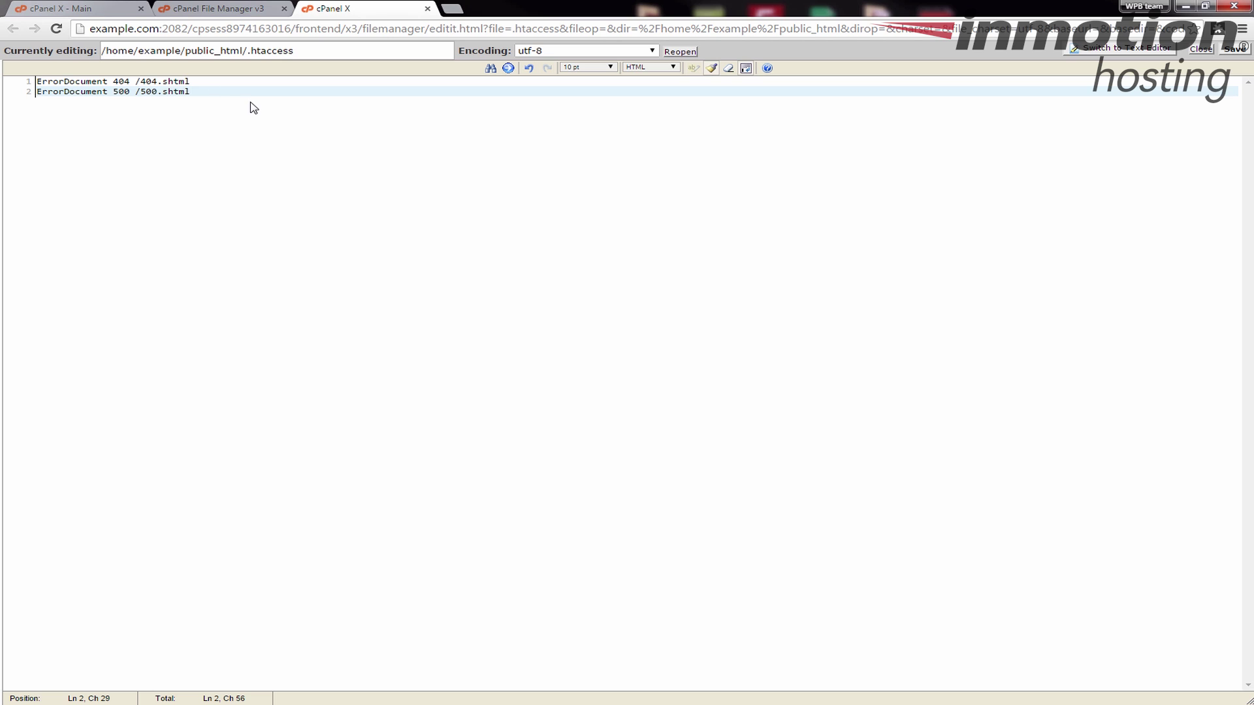
pyautogui.moveTo(191, 92); pyautogui.dragTo(23, 89)
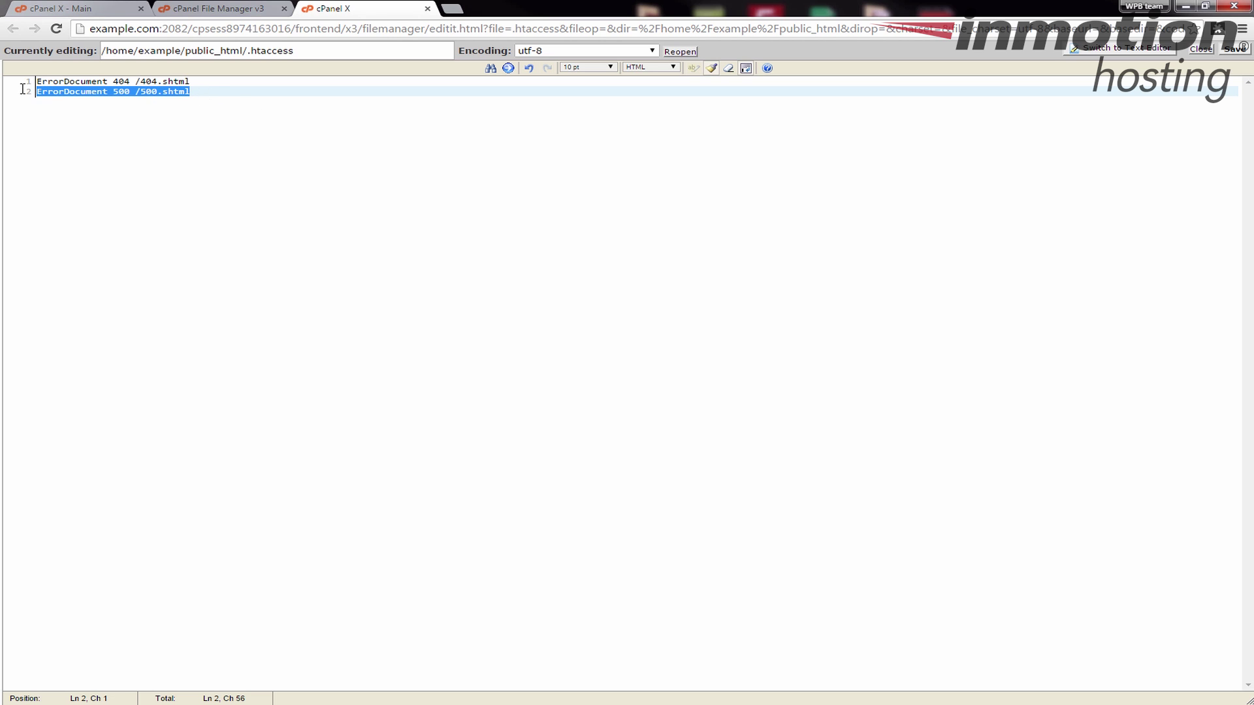
pyautogui.press('Delete')
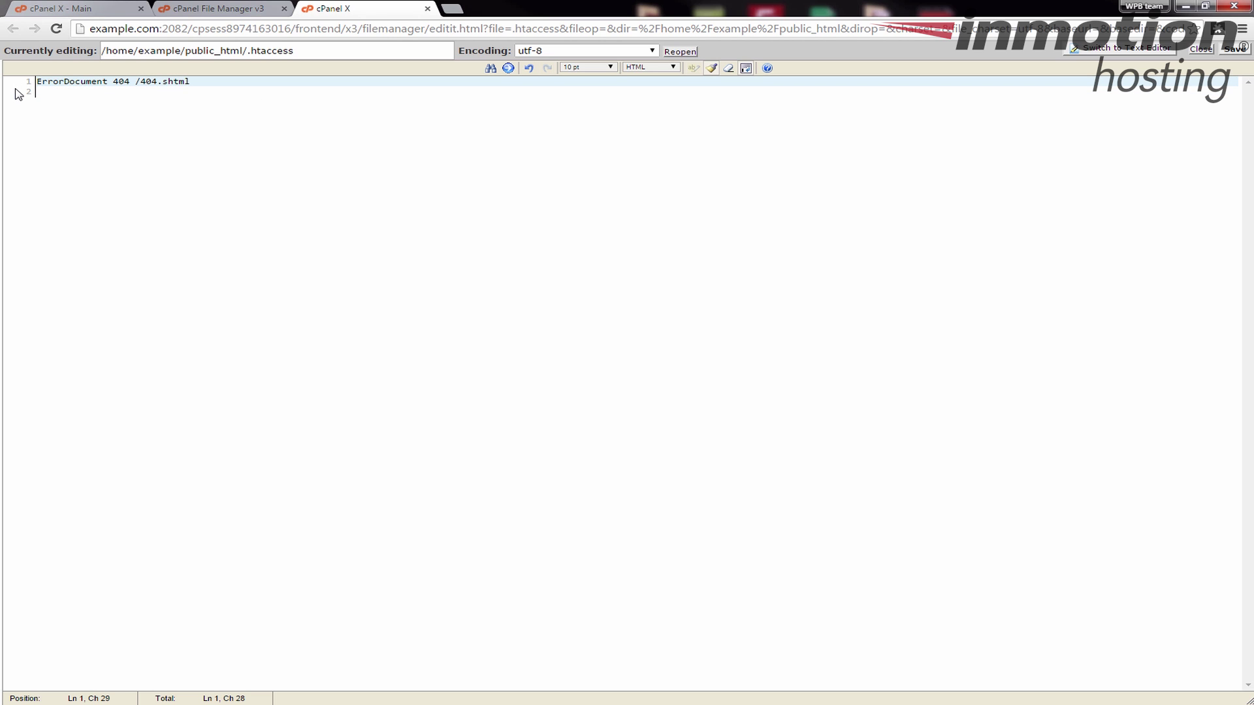
pyautogui.click(1232, 50)
pyautogui.click(453, 11)
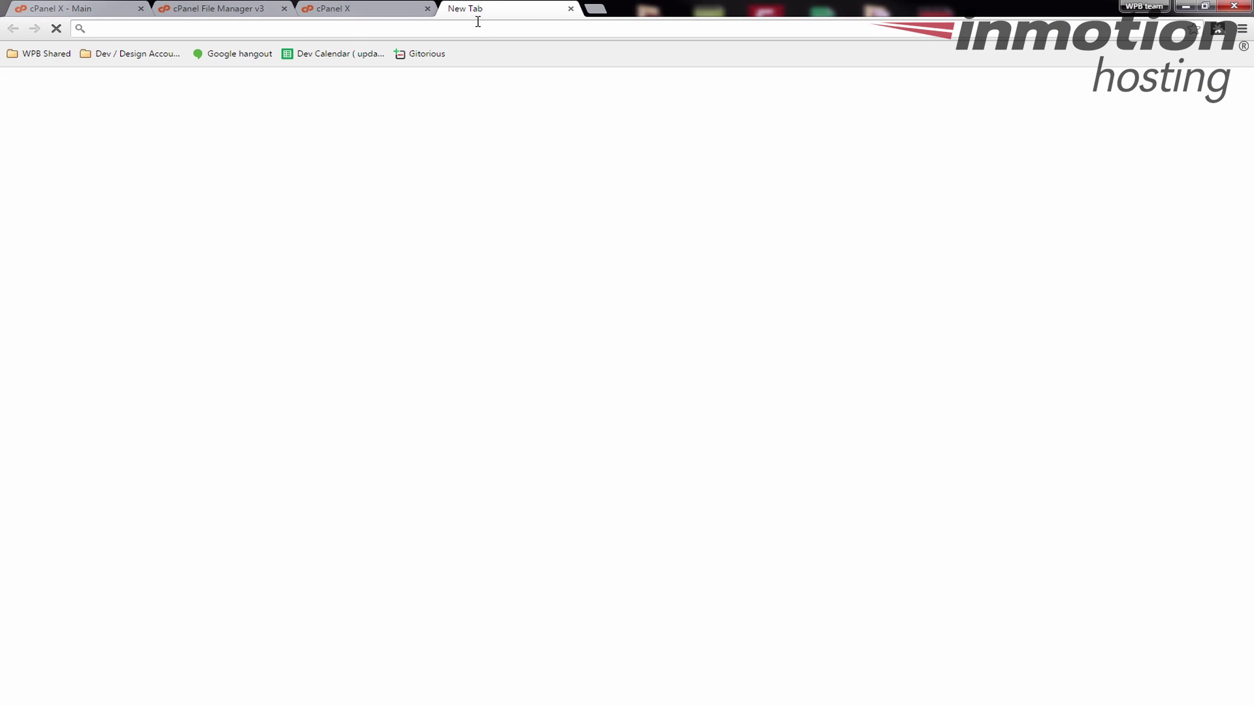
# Load example.com/test10 and confirm it shows 'You came from: (none)' and requested URL '/test10'.
pyautogui.write('example')
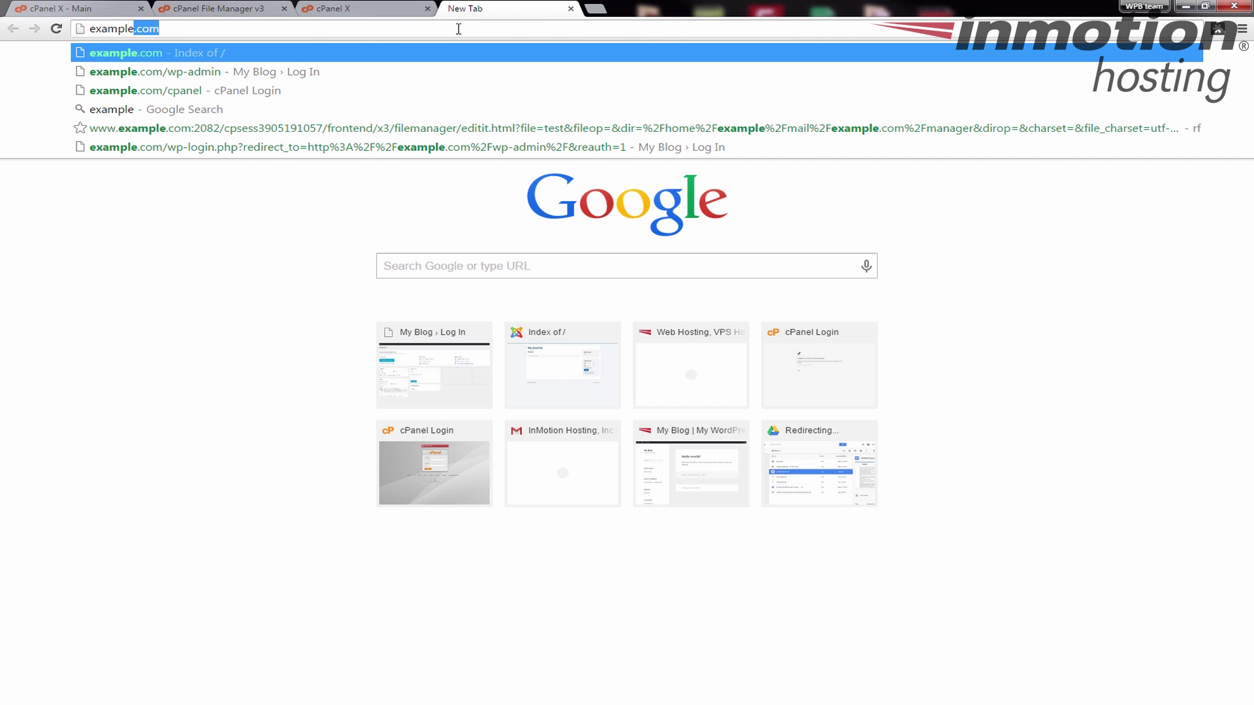
pyautogui.write('.com/')
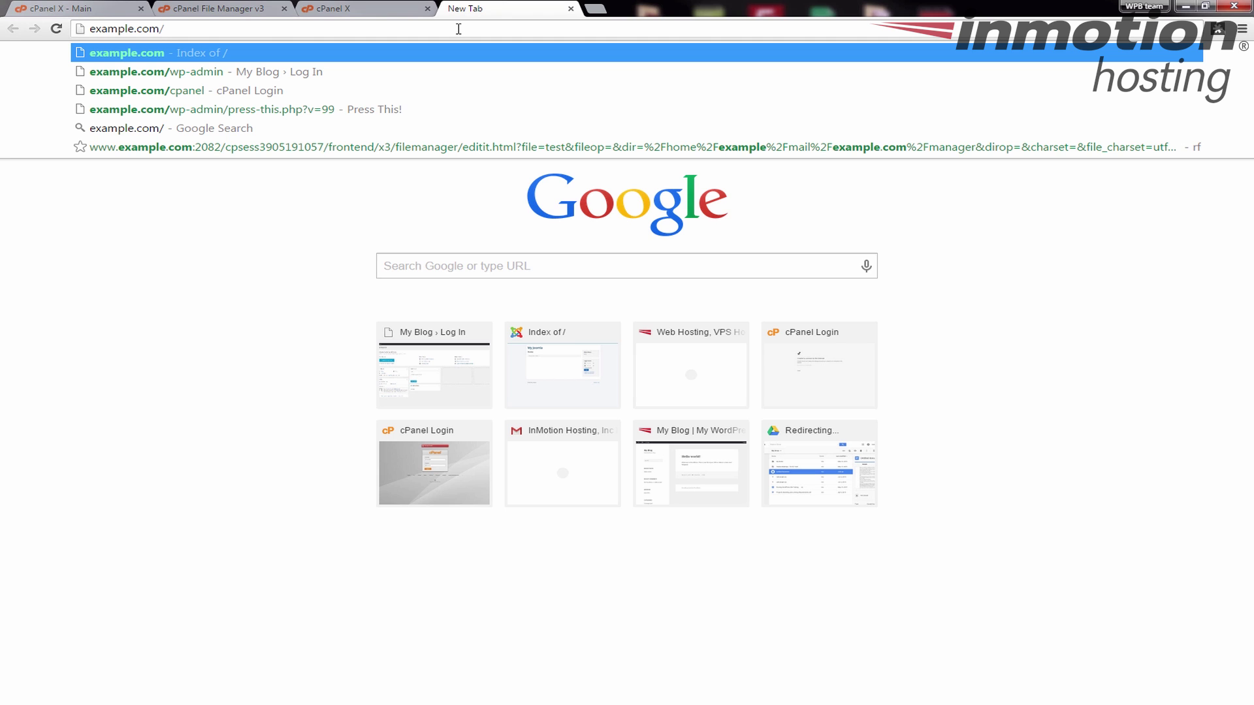
pyautogui.write('test10')
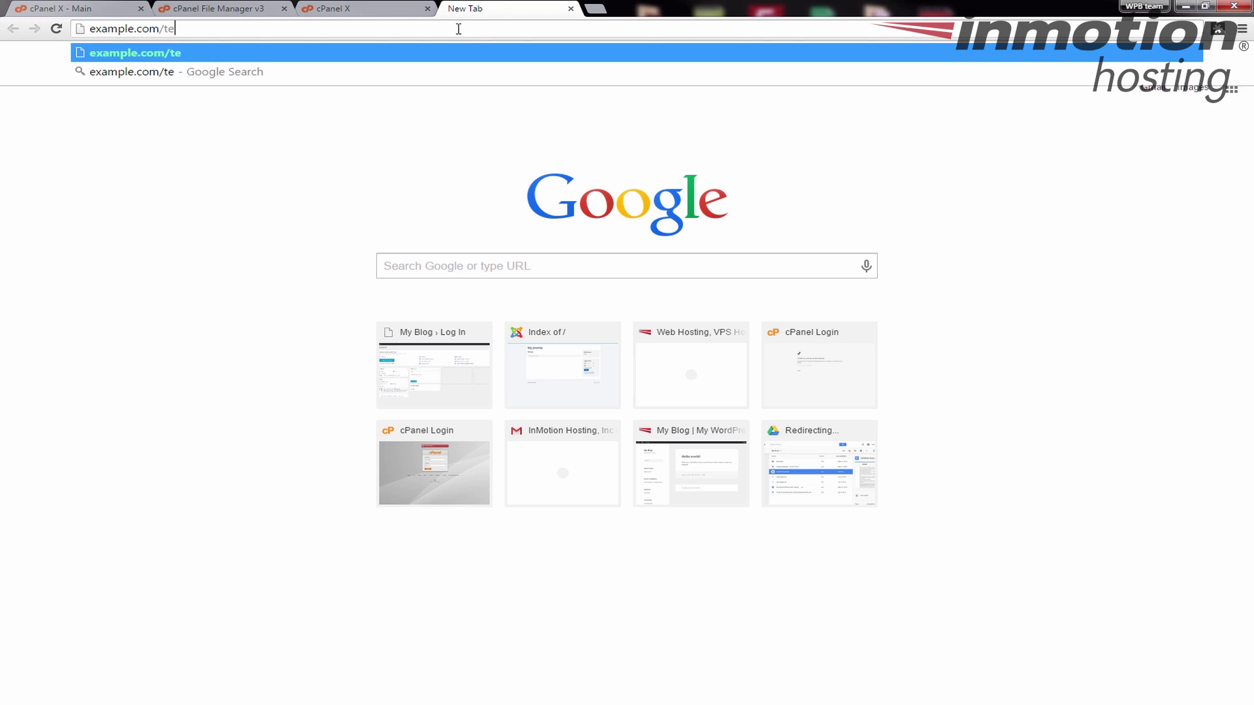
pyautogui.press('Return')
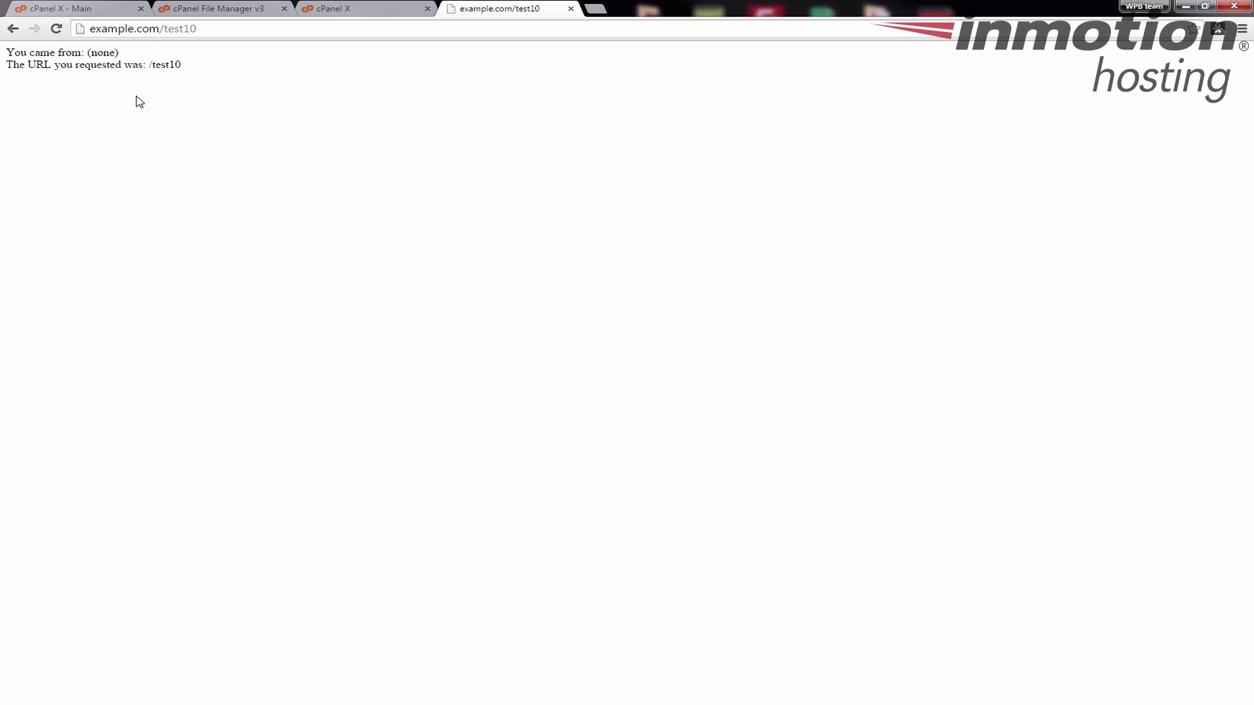
pyautogui.moveTo(187, 71); pyautogui.dragTo(8, 56)
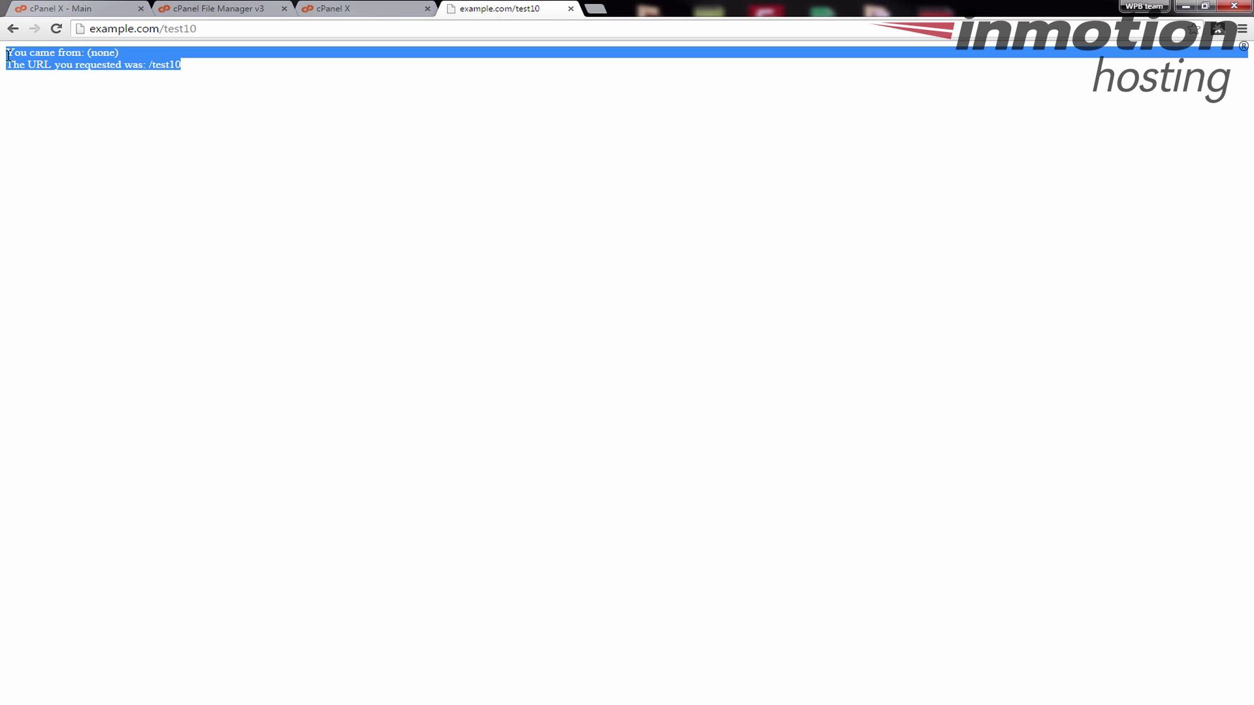